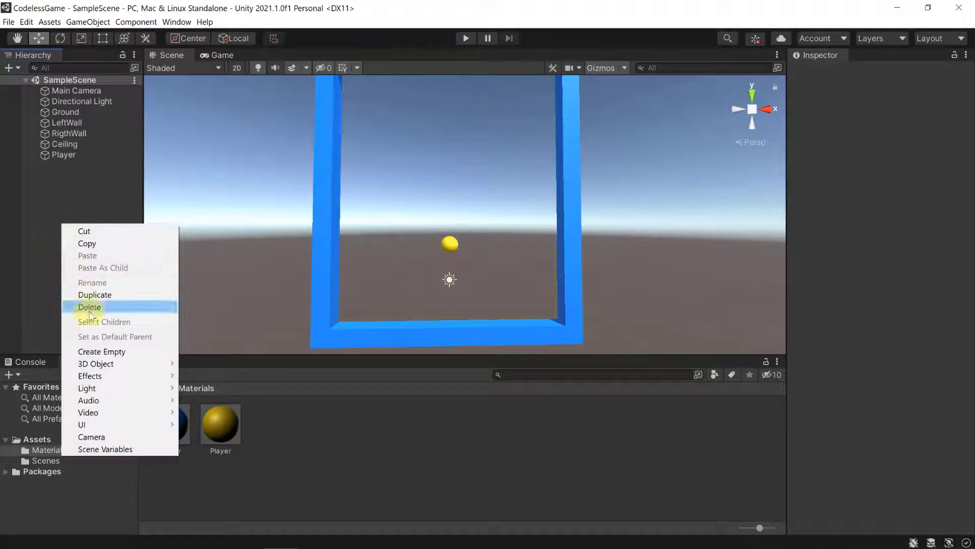
Create an empty object in SampleScene and name it Parent.
click(111, 351)
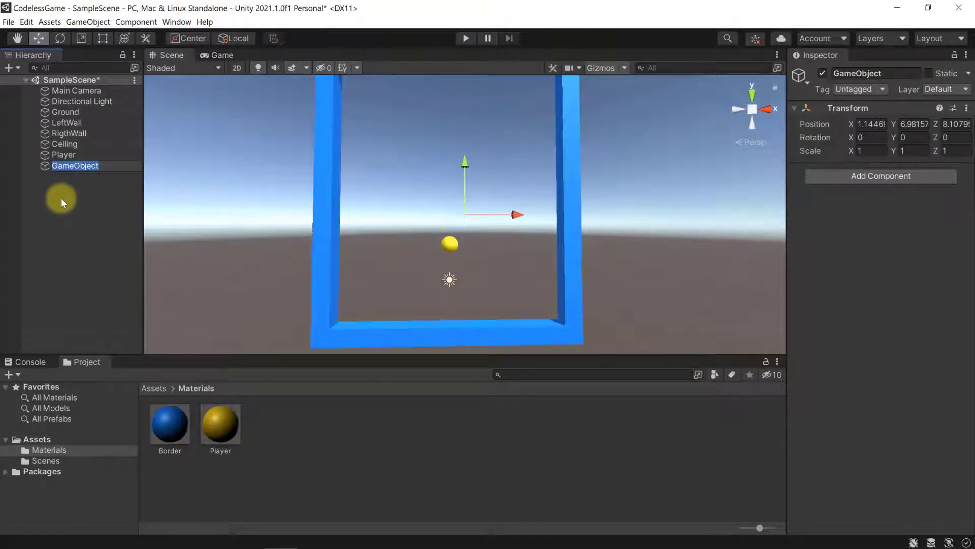
text(Parent)
key(Return)
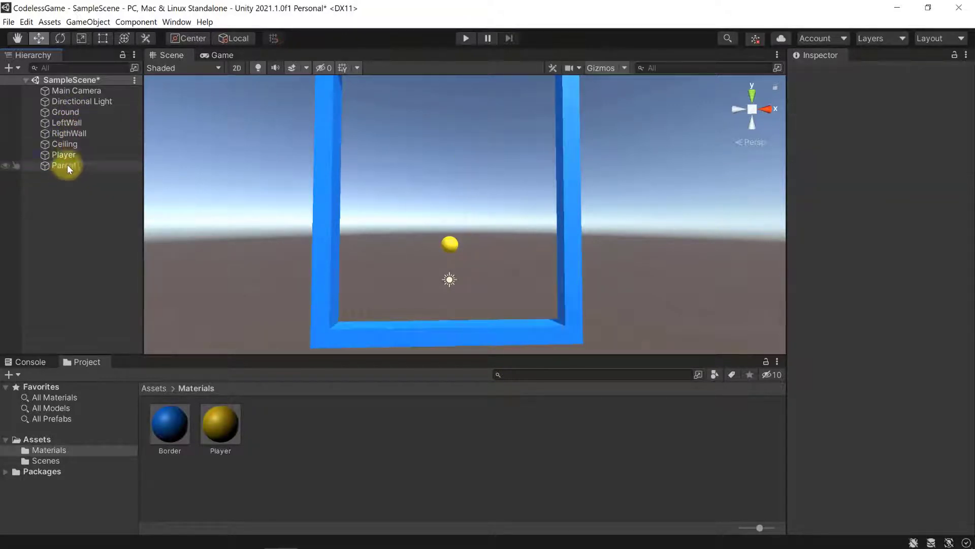
Reset the Parent object's transform so its position returns to the world origin.
click(65, 112)
shift+click(66, 143)
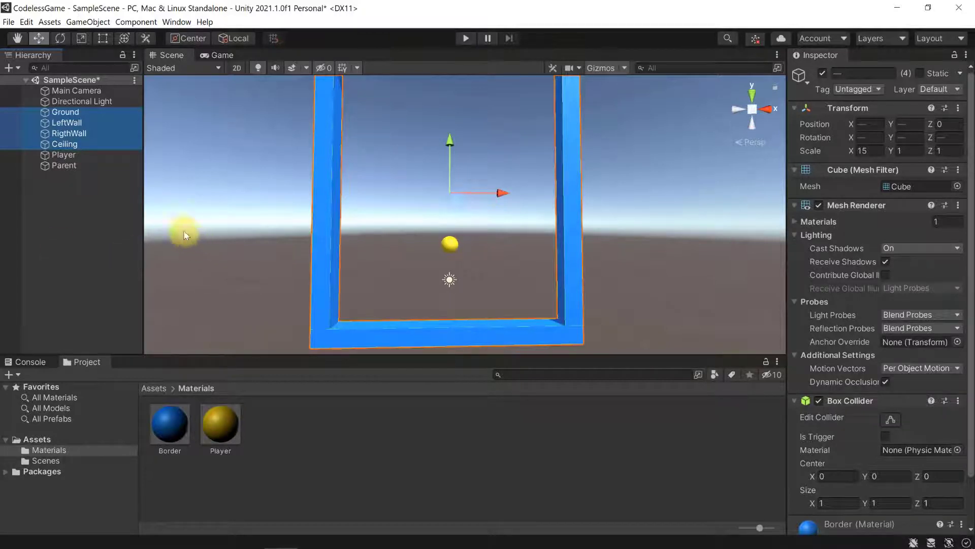
click(69, 166)
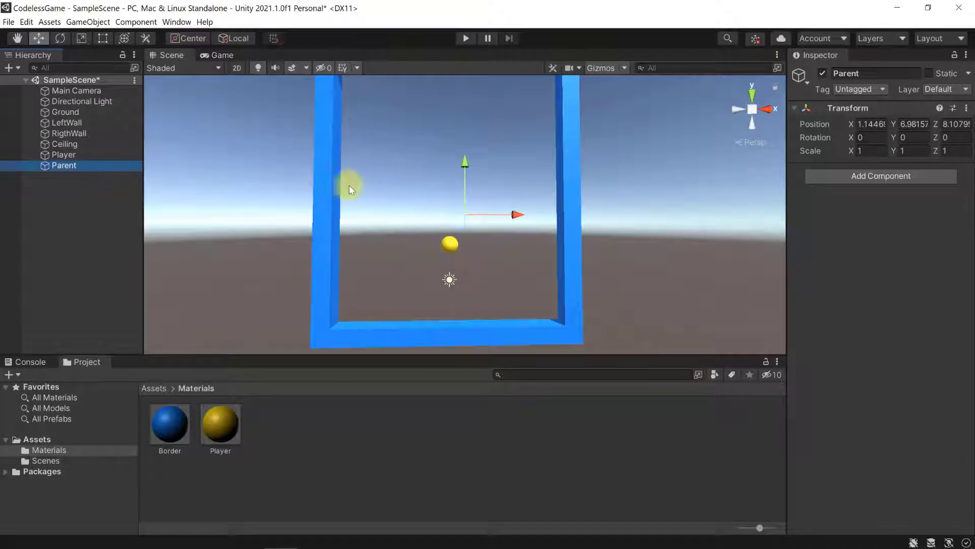
scroll(403, 153, down, 4)
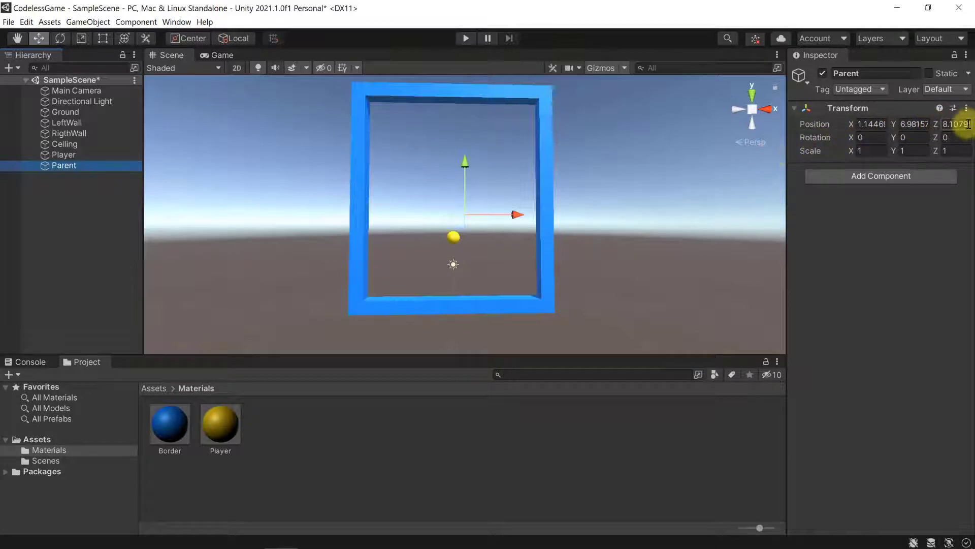
click(966, 108)
click(878, 121)
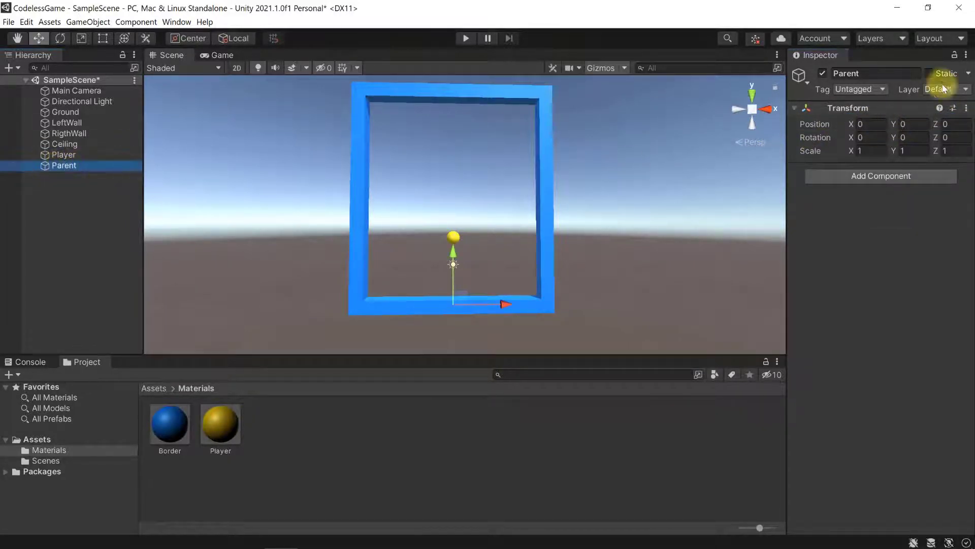
click(966, 109)
click(893, 126)
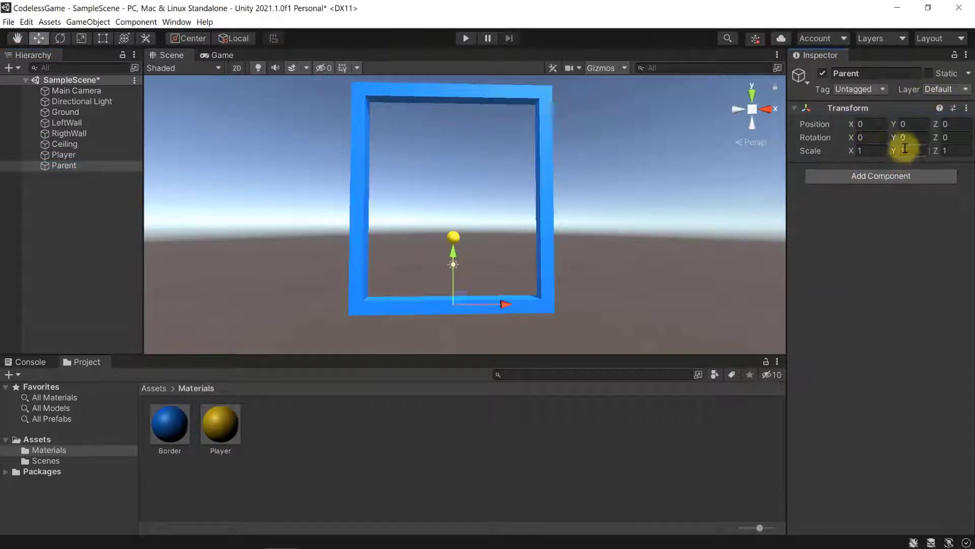
Raise the Parent object to the middle of the blue frame by setting its Y position to 7.5.
click(752, 111)
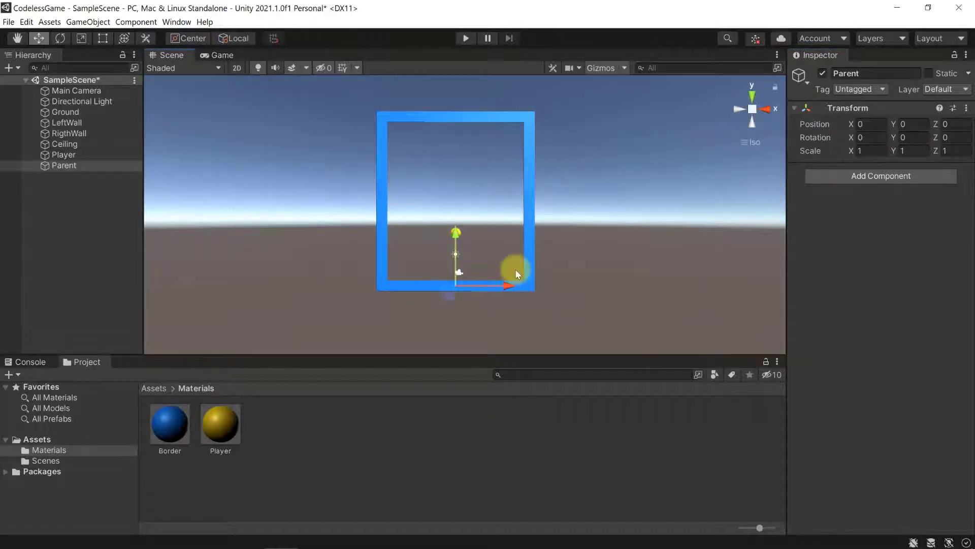
click(753, 109)
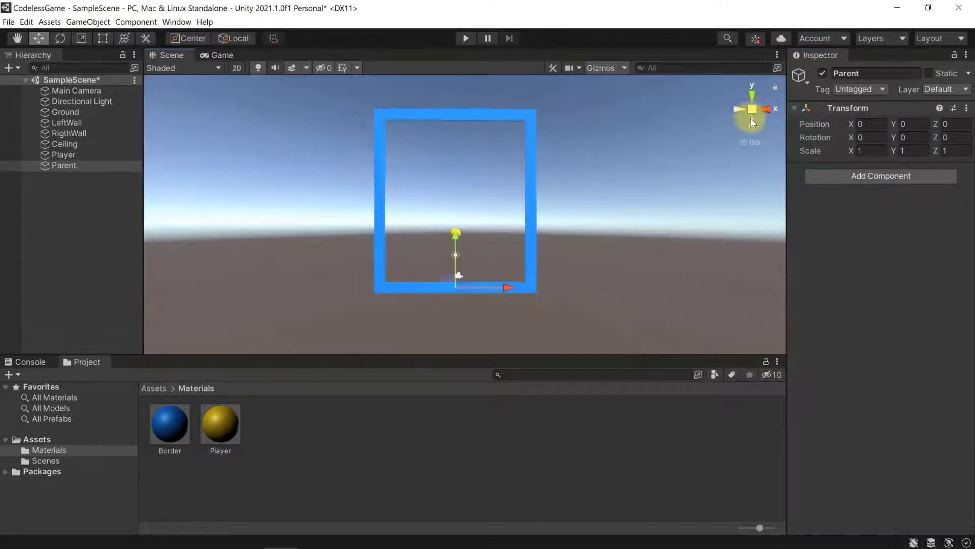
click(444, 309)
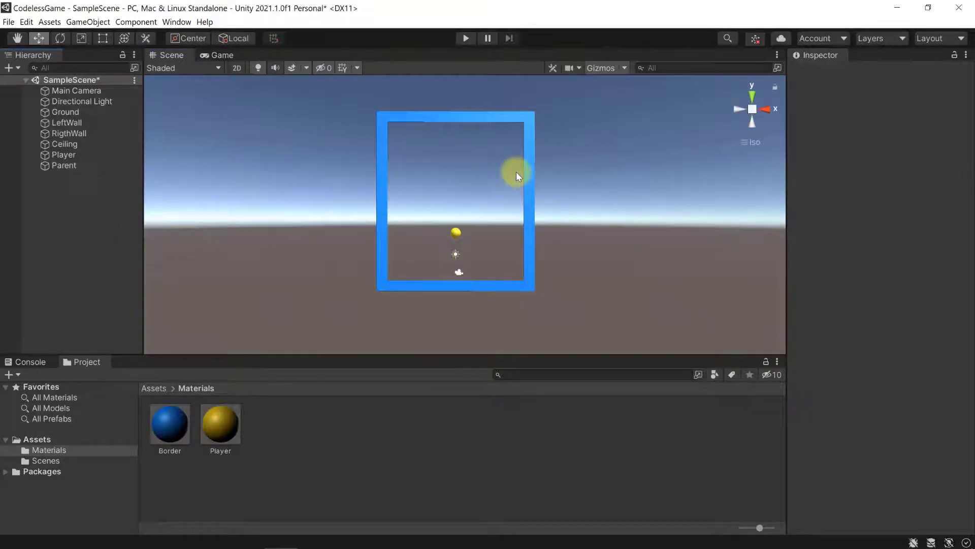
click(755, 109)
click(752, 110)
click(64, 165)
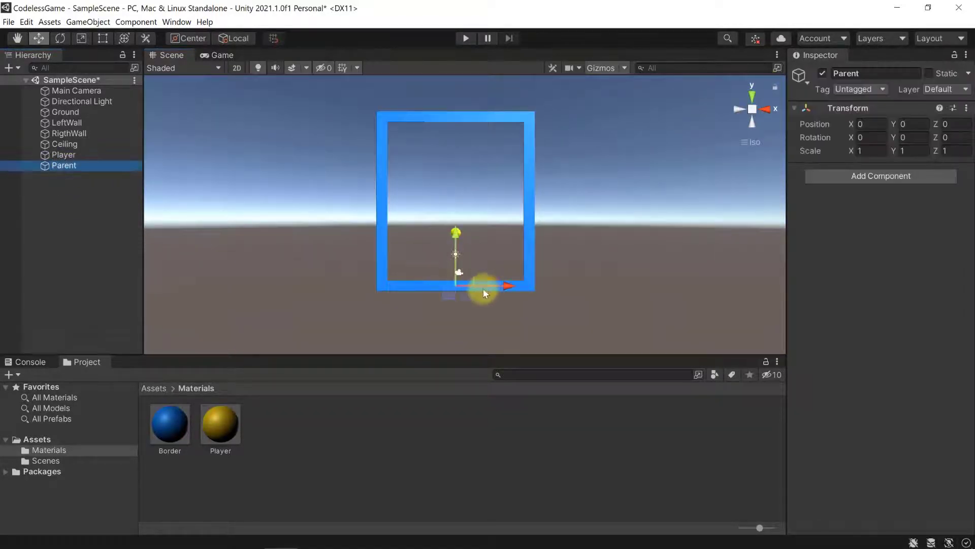
drag(459, 235, 464, 146)
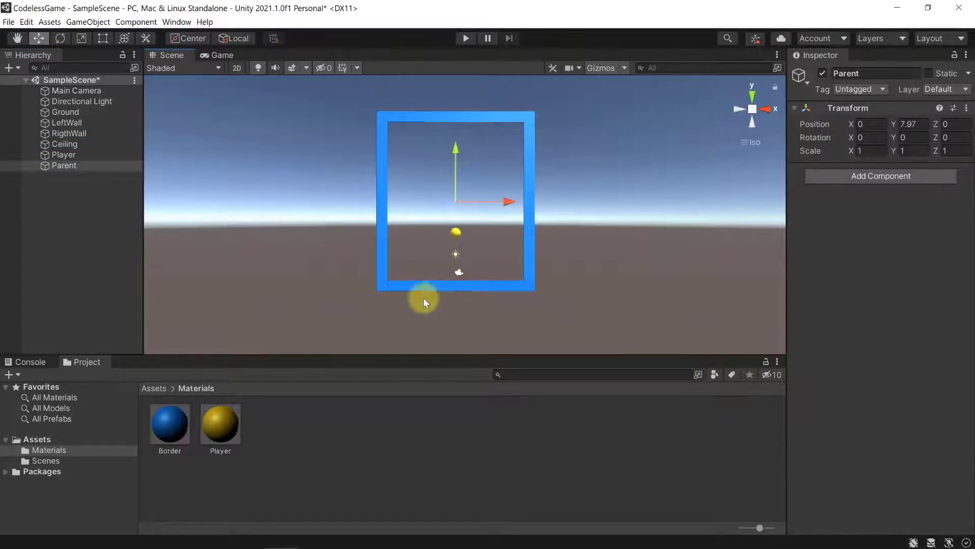
click(917, 125)
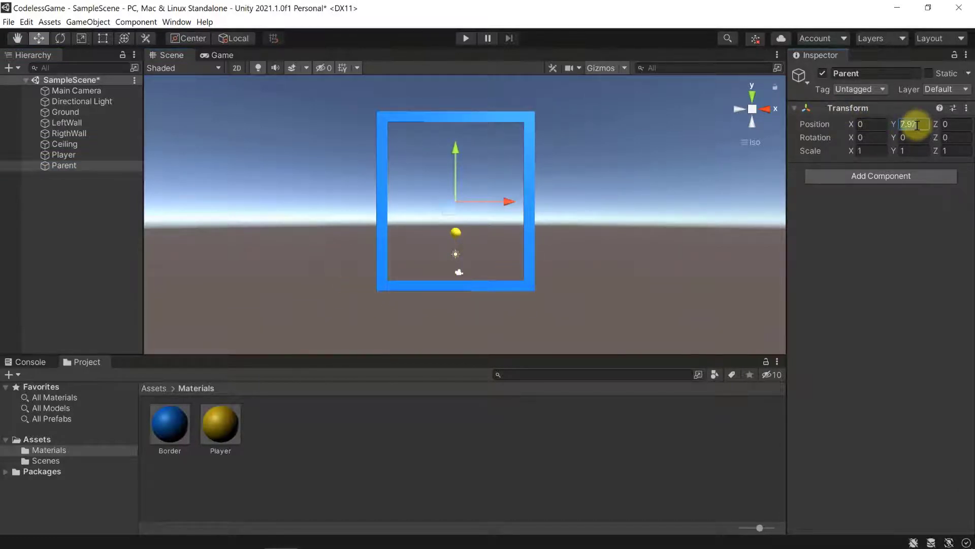
text(7)
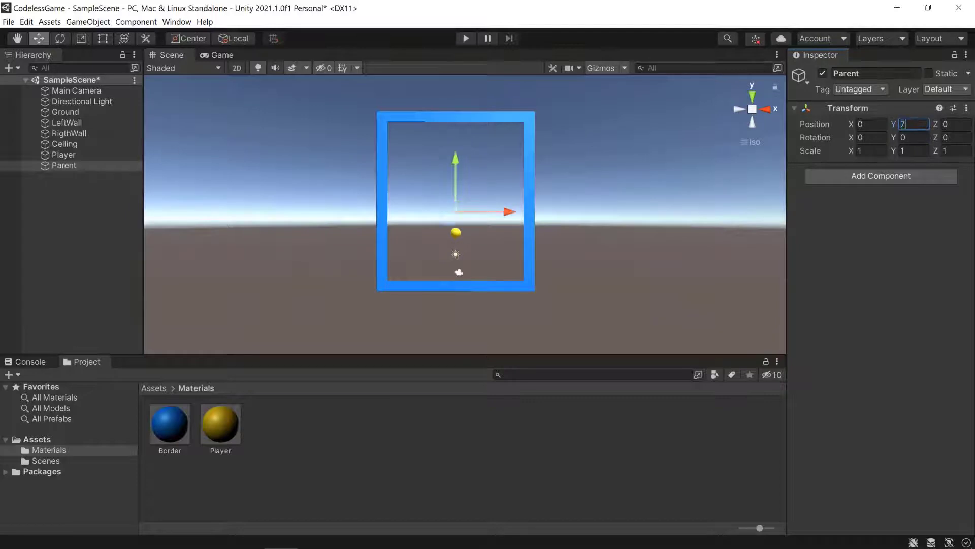
text(.5)
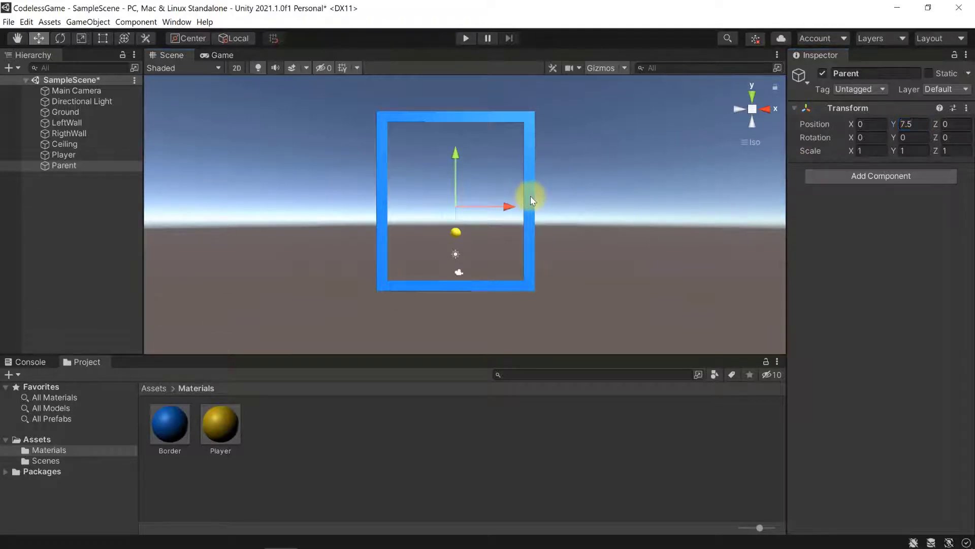
click(531, 196)
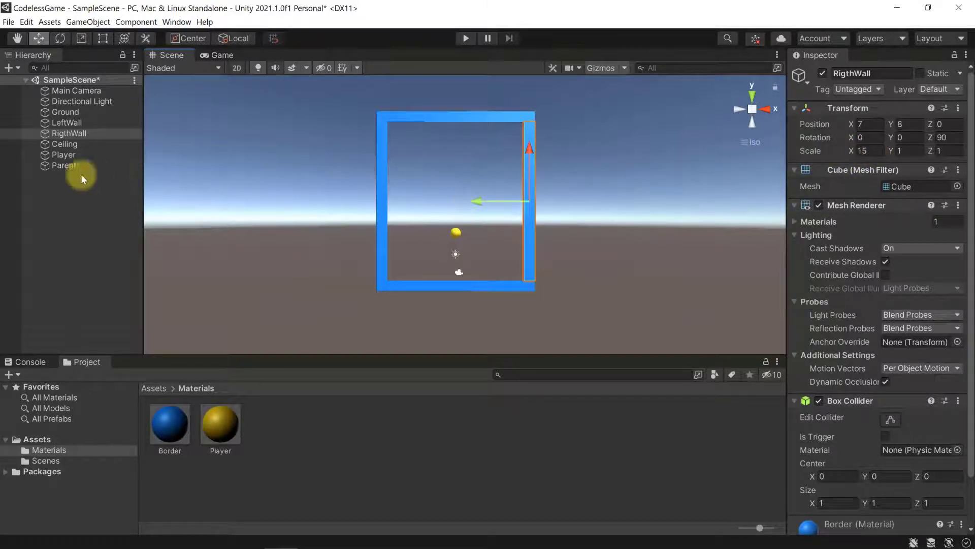
click(63, 166)
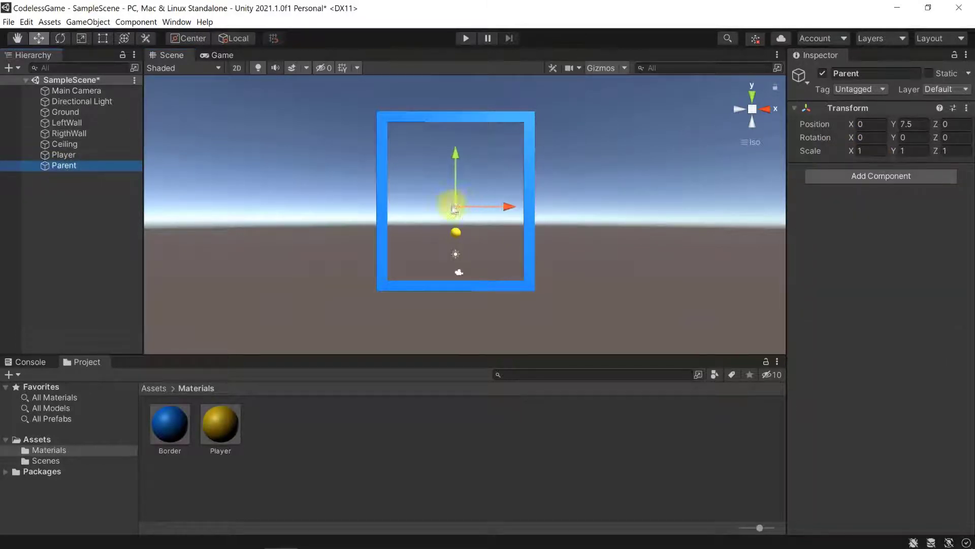
click(56, 111)
shift+click(65, 144)
mouse_move(65, 144)
mouse_down()
mouse_move(62, 166)
mouse_move(75, 133)
mouse_up()
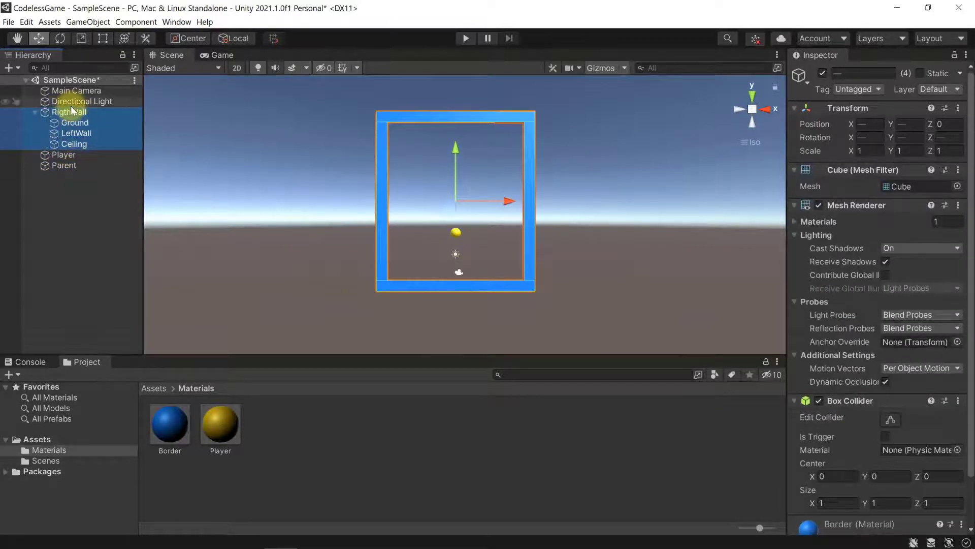
key(ctrl+z)
Make Ground, LeftWall, RigthWall and Ceiling children of the Parent object.
click(74, 124)
click(74, 114)
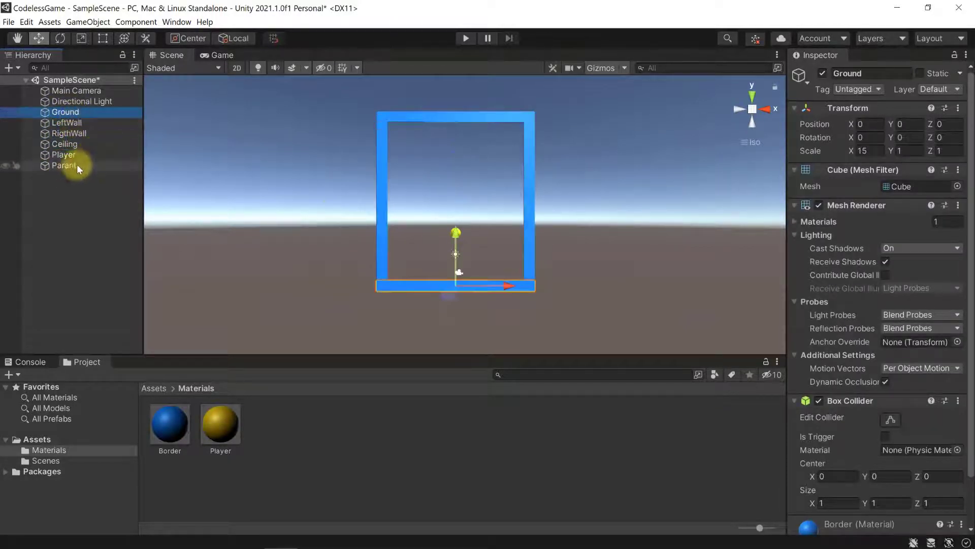
shift+click(72, 144)
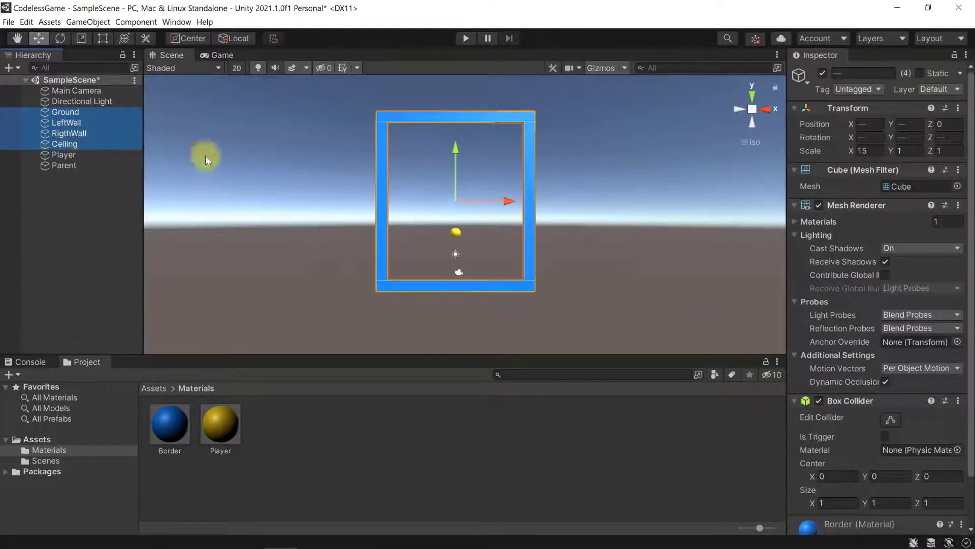
ctrl+click(82, 143)
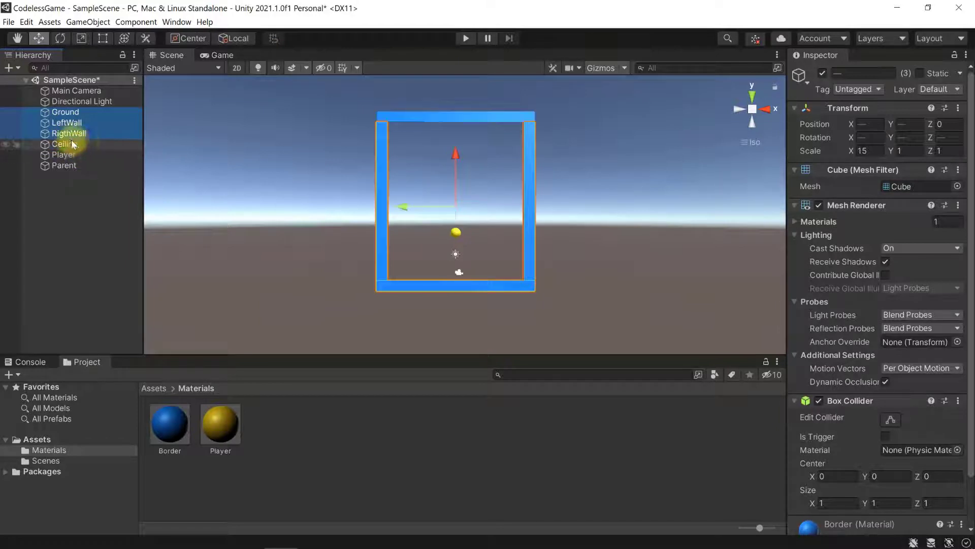
shift+click(84, 141)
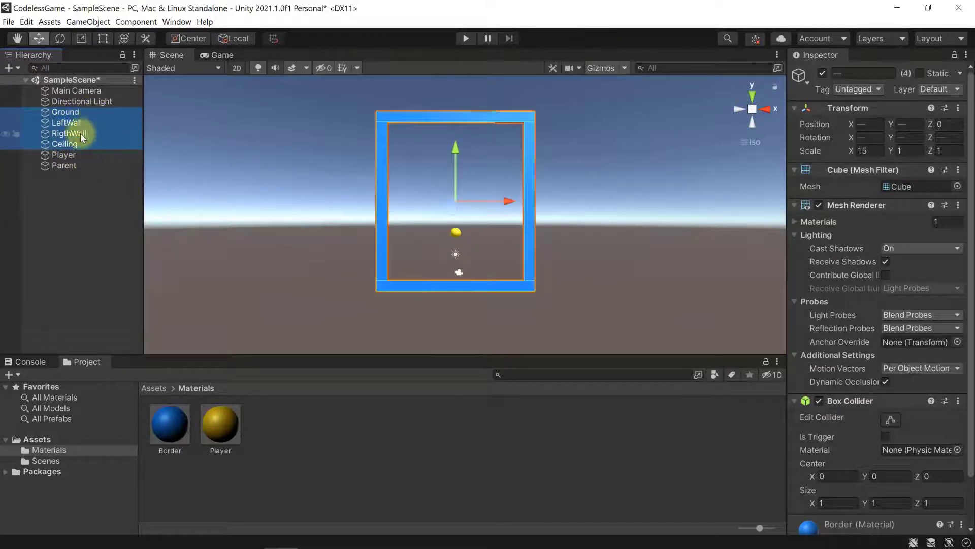
drag(71, 153, 65, 166)
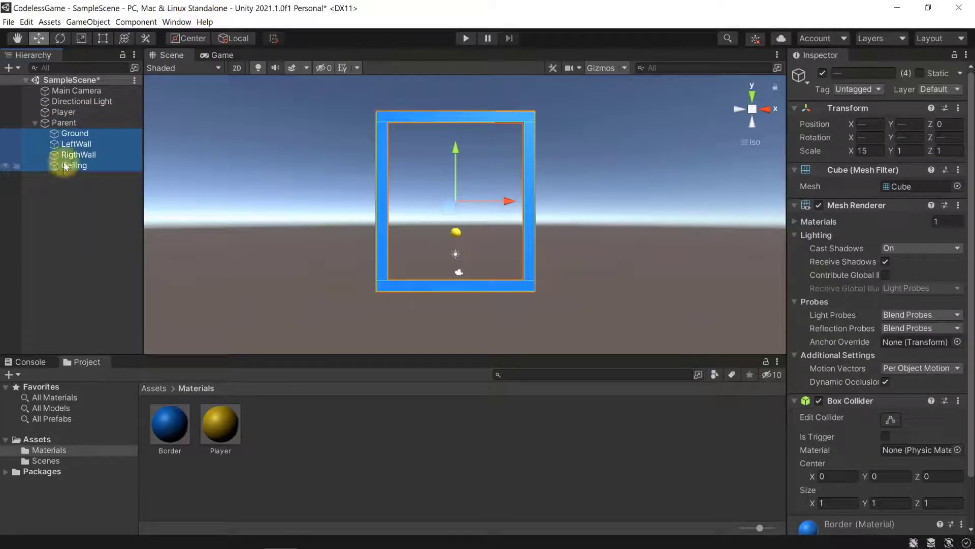
Collapse and expand the Parent group to review the child objects it contains.
click(34, 121)
click(35, 121)
click(35, 122)
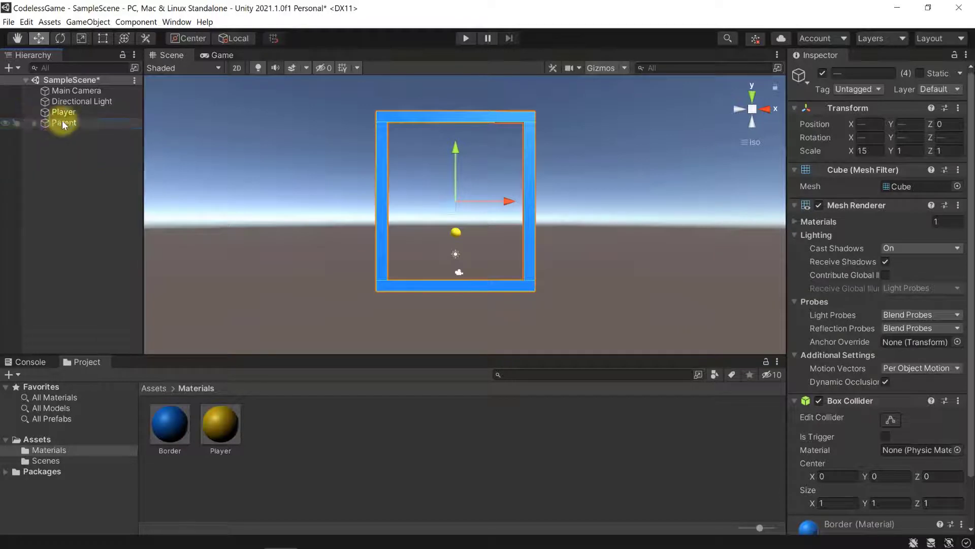
click(63, 124)
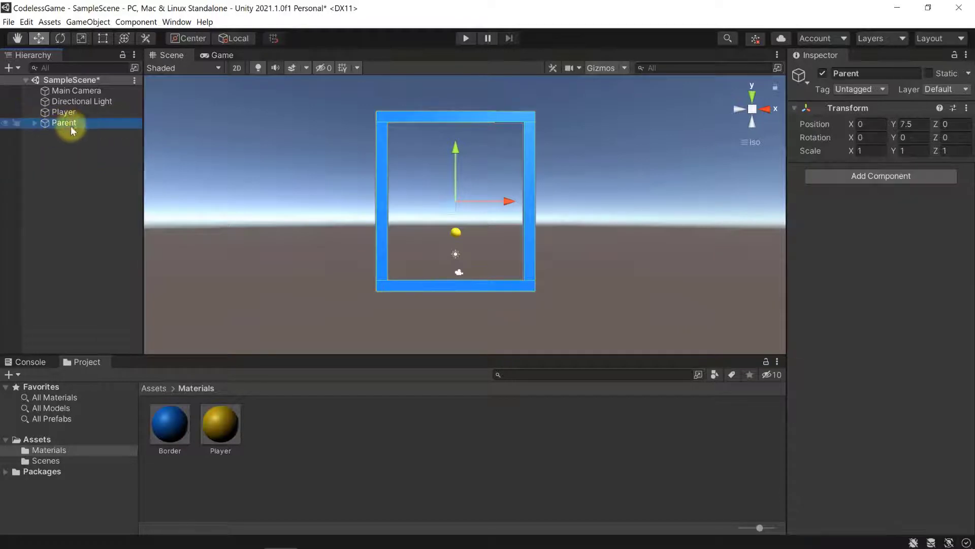
click(35, 122)
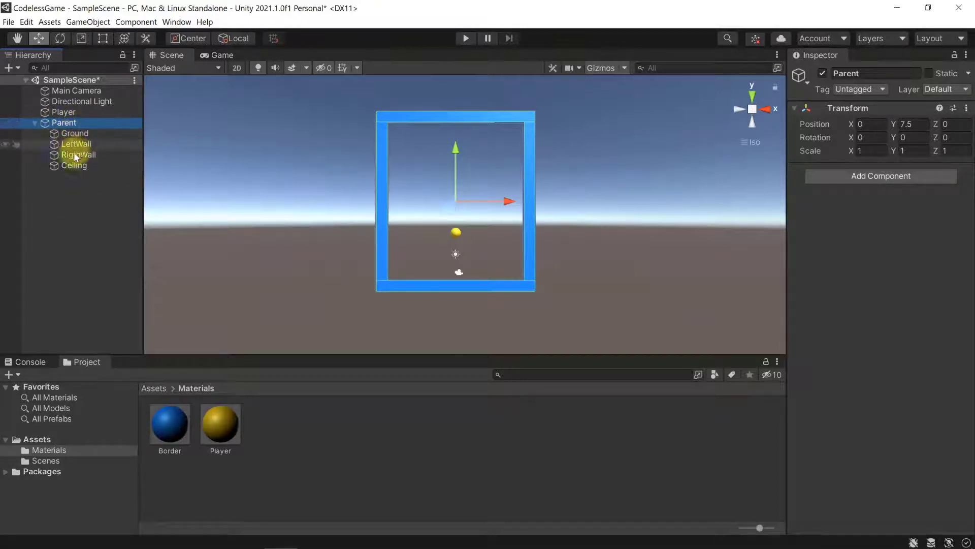
click(81, 224)
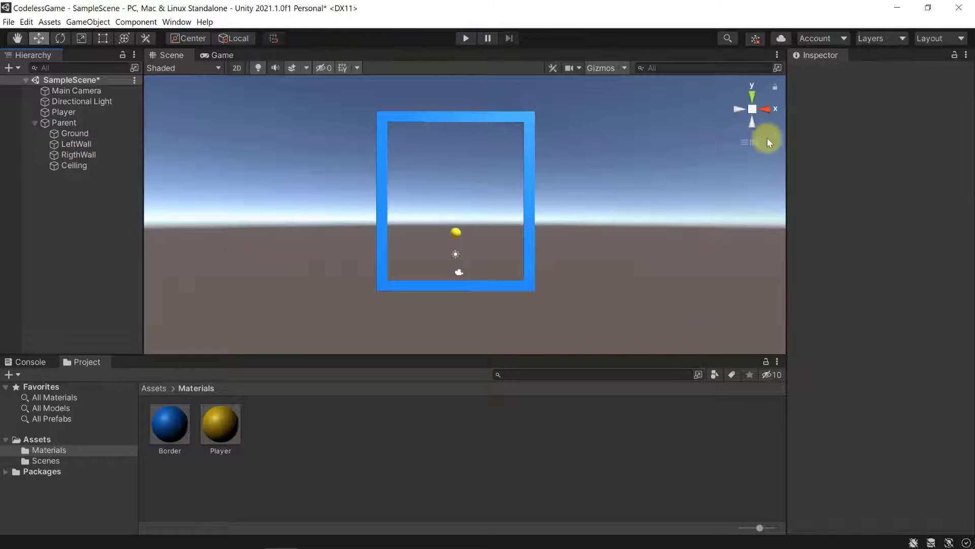
Examine the Parent group from the side and front, comparing perspective and isometric projection.
click(738, 110)
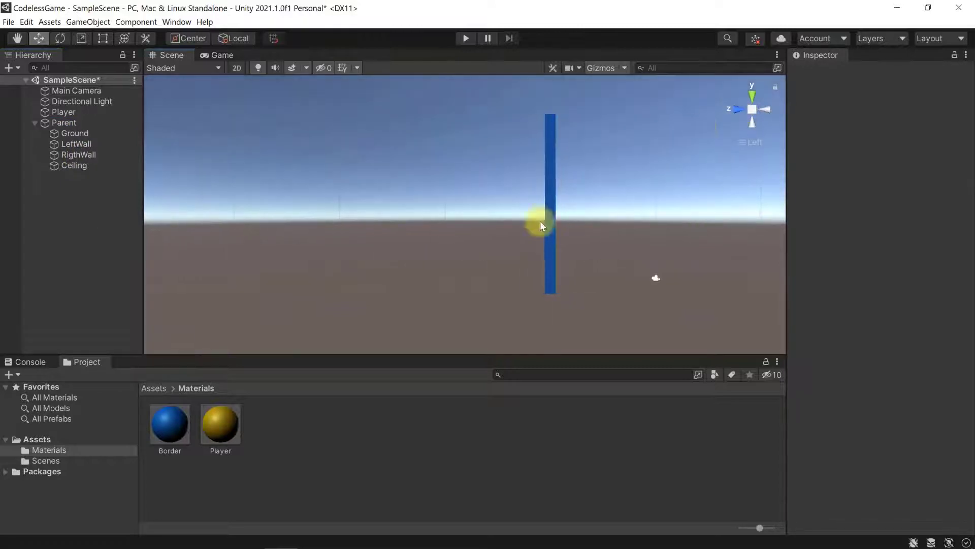
click(112, 124)
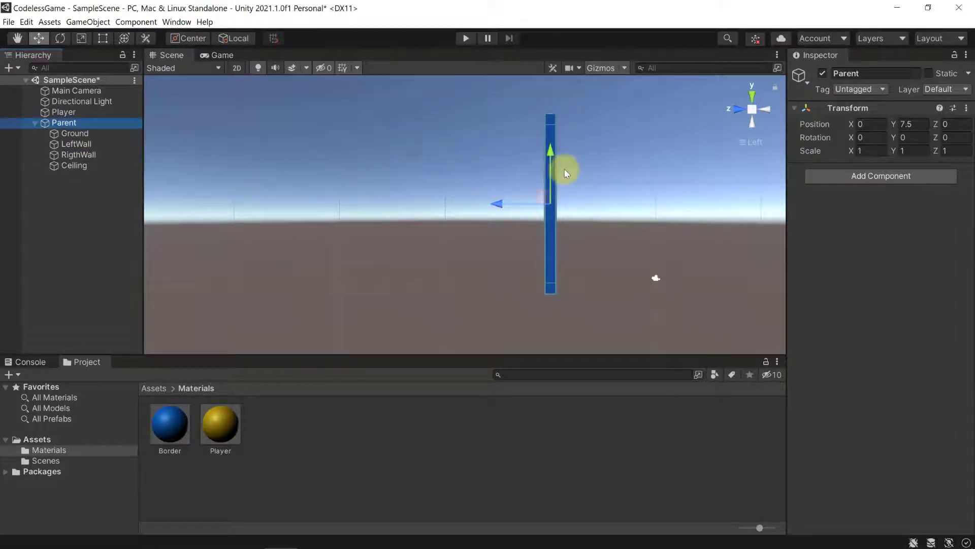
alt+drag(381, 201, 800, 196)
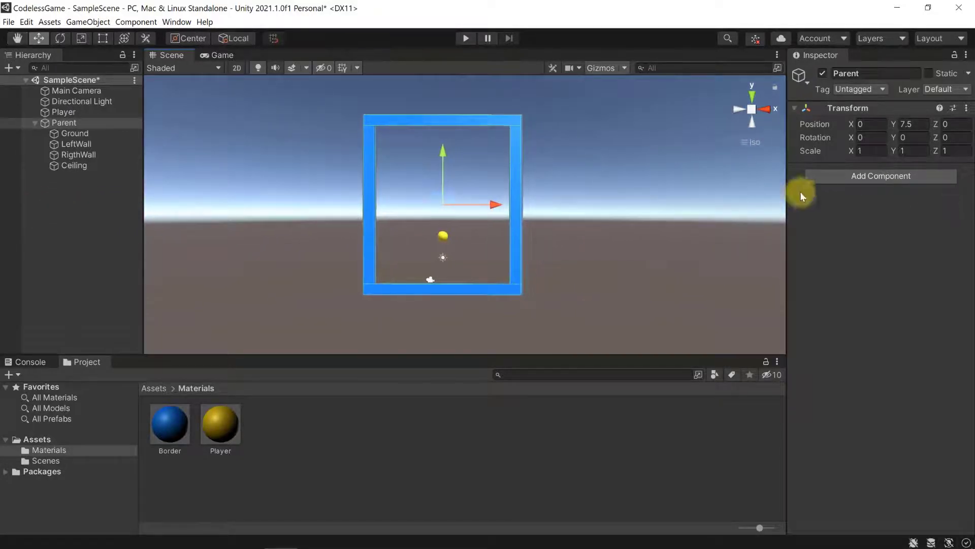
click(750, 143)
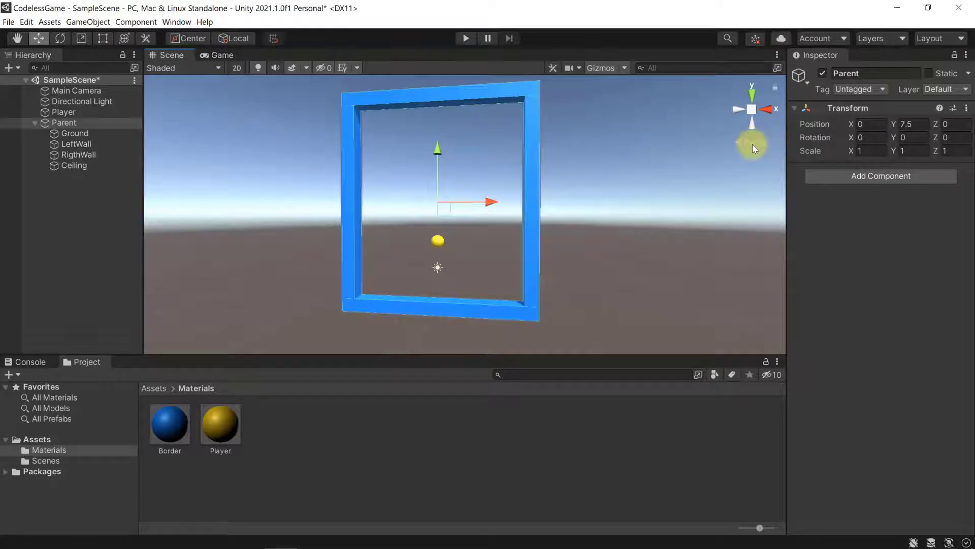
click(752, 144)
click(742, 141)
click(749, 142)
click(747, 144)
click(745, 145)
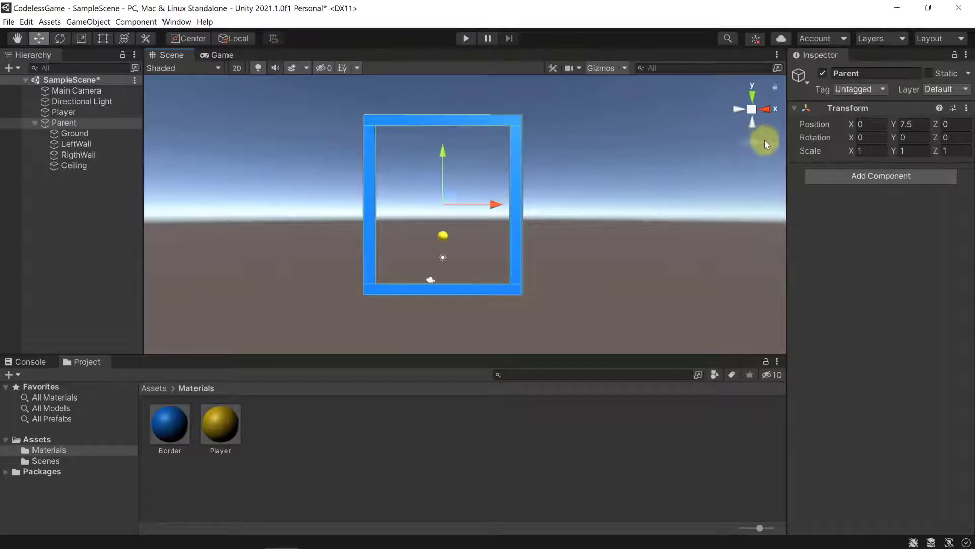
click(751, 145)
alt+drag(752, 143, 489, 154)
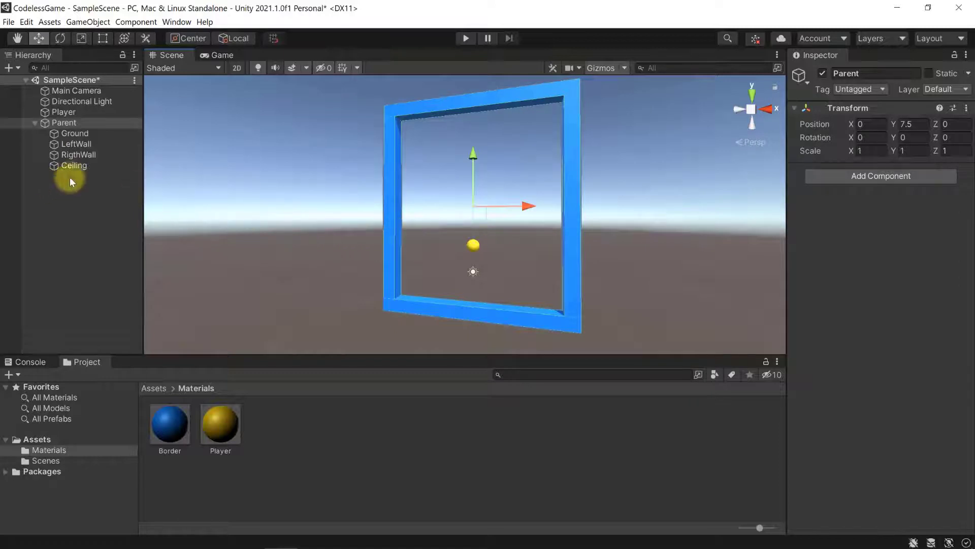
click(64, 123)
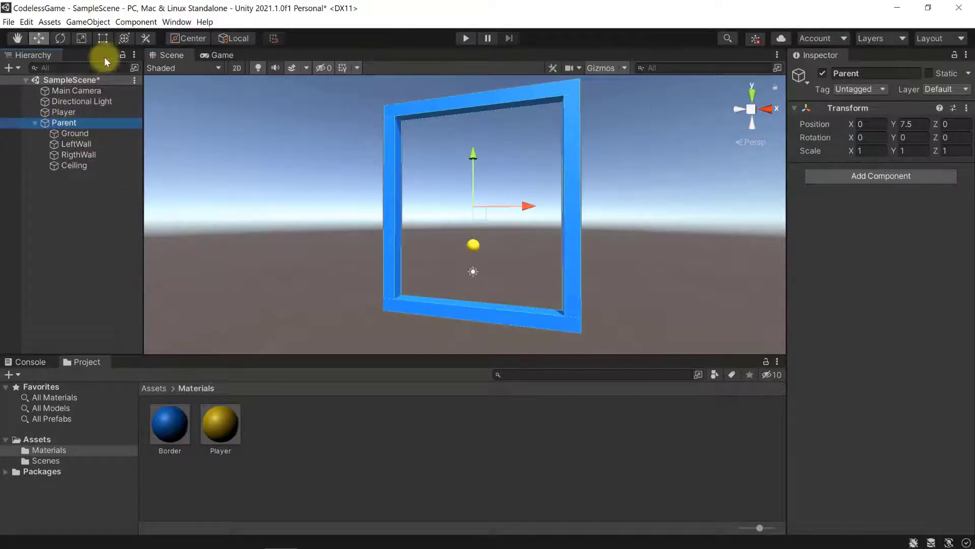
click(752, 109)
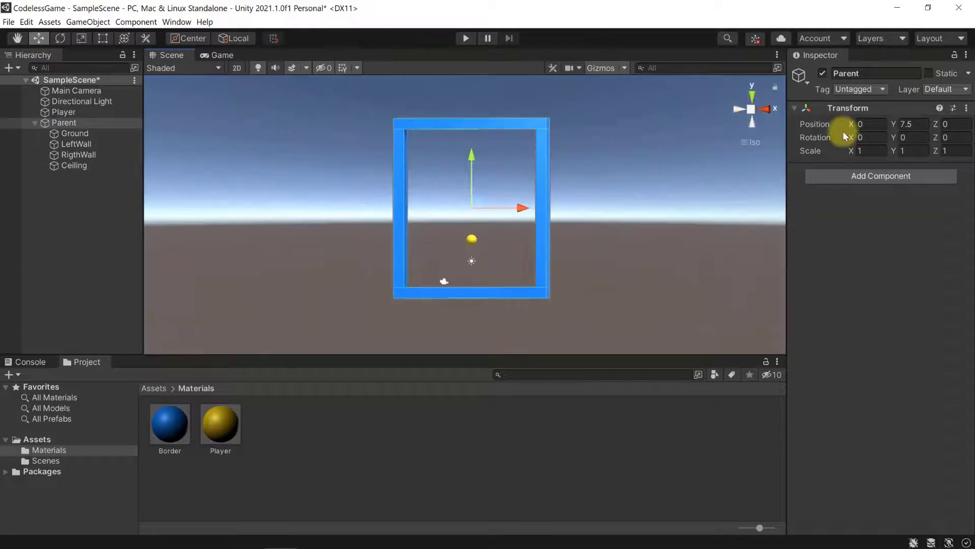
Try rotating the Parent frame about 25 degrees clockwise around its Z axis, and undo the rotation.
click(754, 109)
right_drag(399, 186, 432, 183)
click(752, 110)
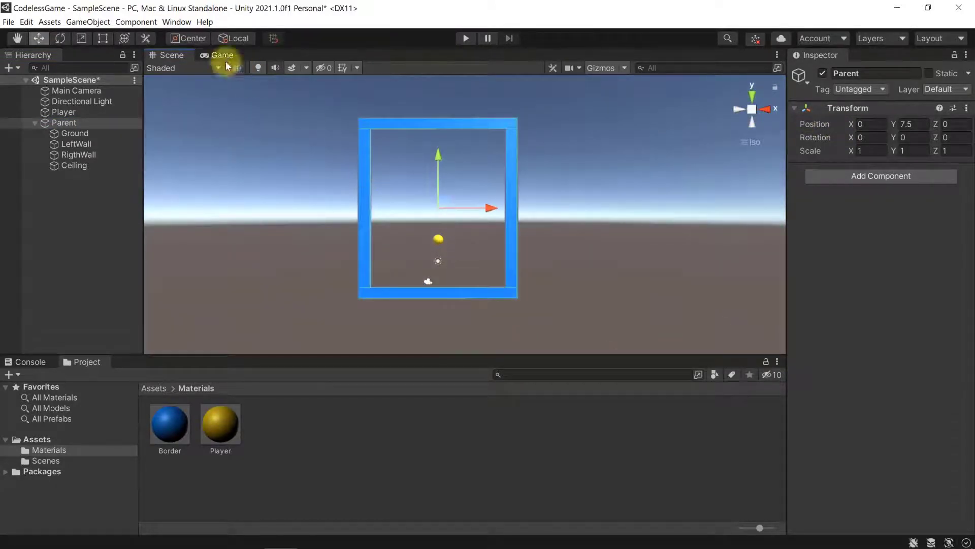
click(63, 38)
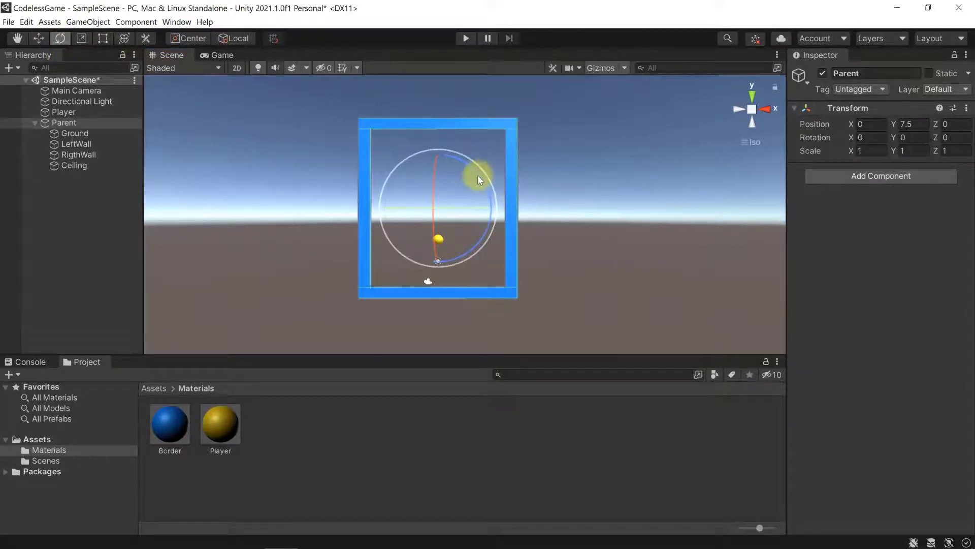
drag(478, 175, 464, 239)
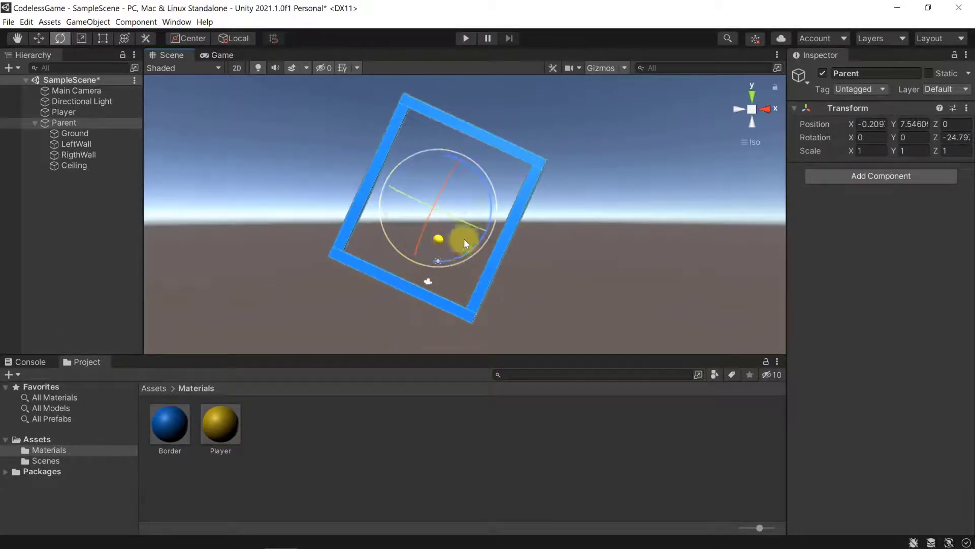
key(ctrl+z)
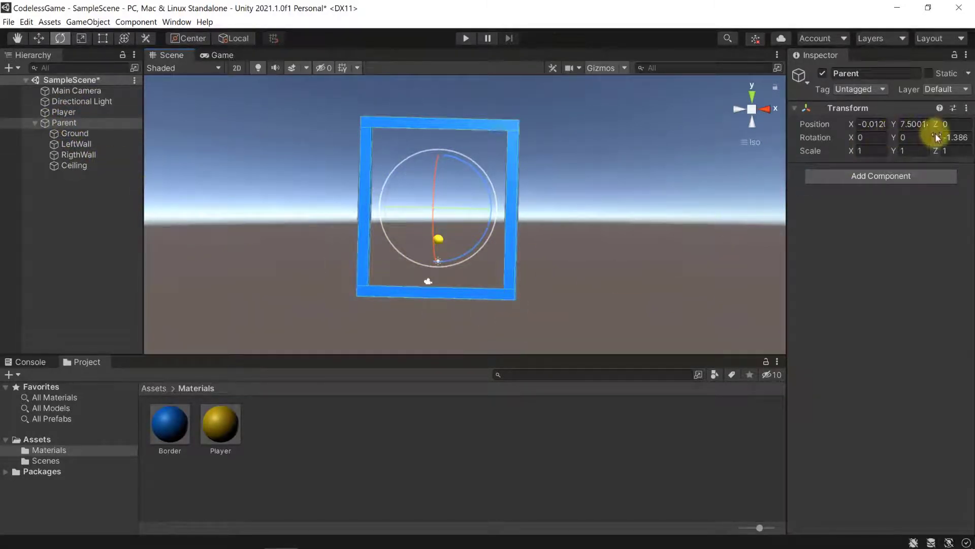
key(ctrl+z)
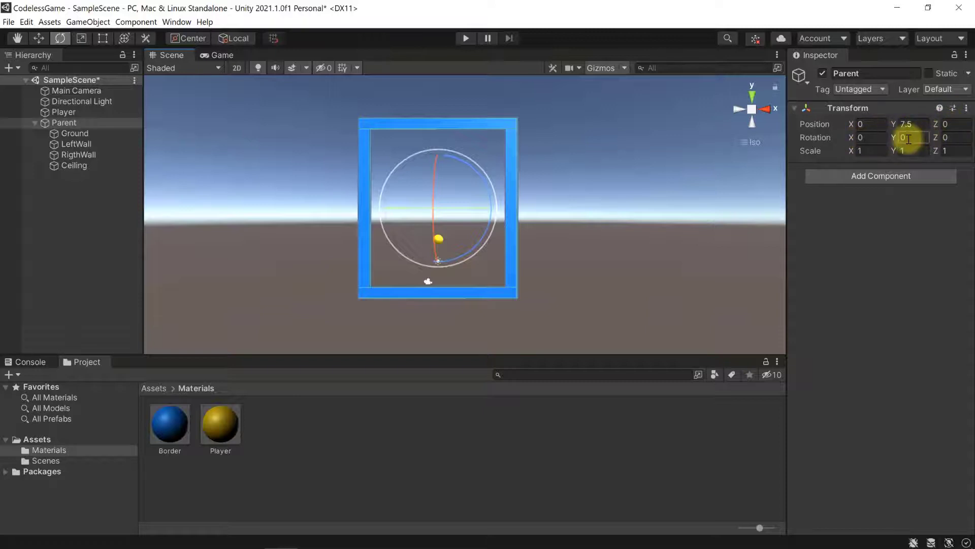
Add a Constant Force component to the Parent object.
click(79, 212)
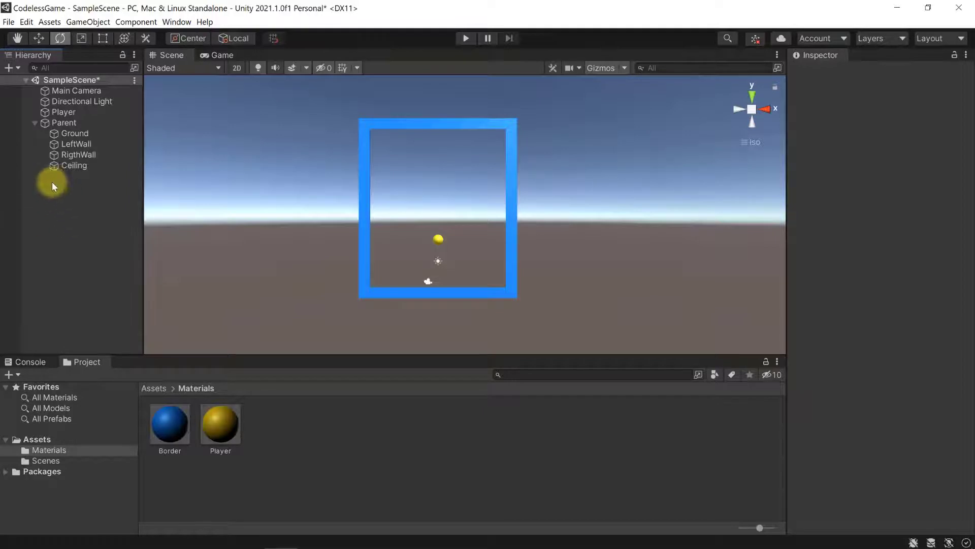
click(66, 124)
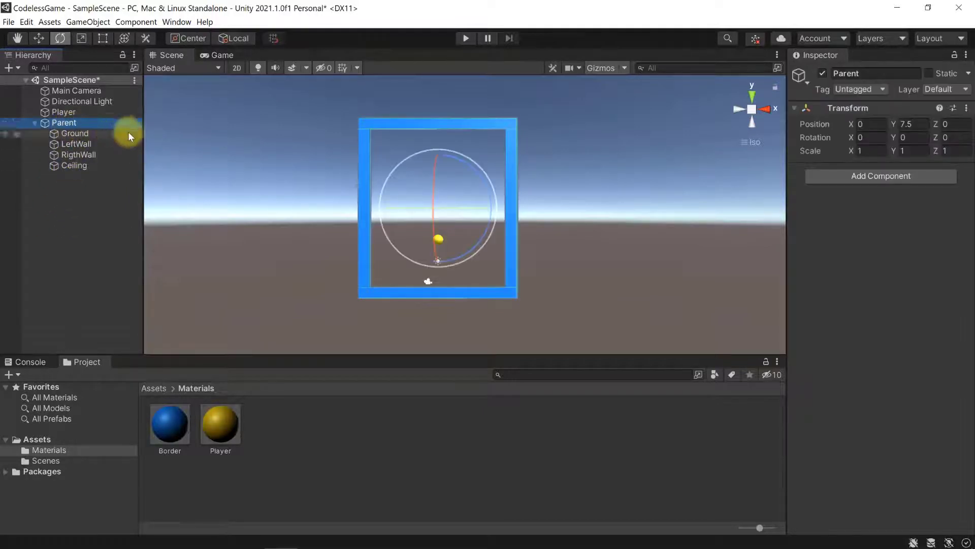
click(862, 178)
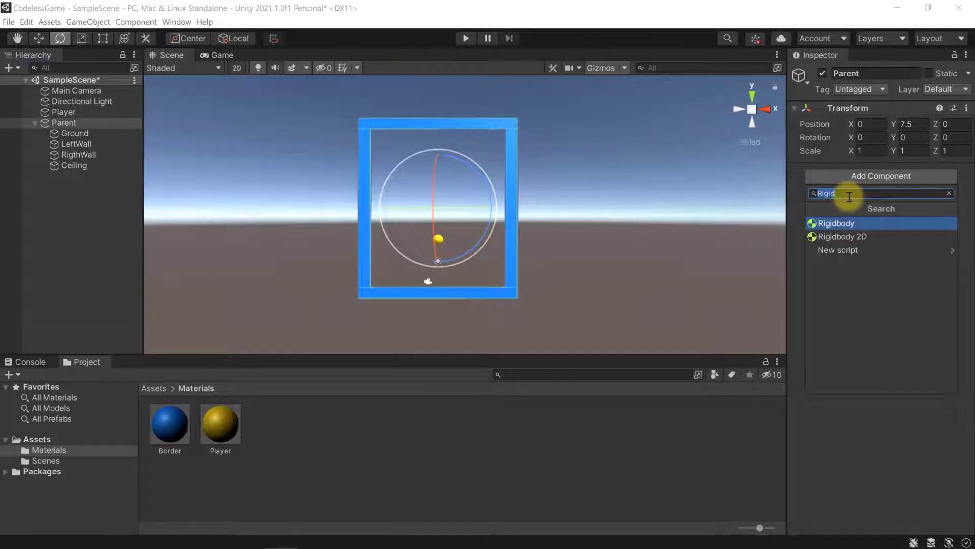
text(constant)
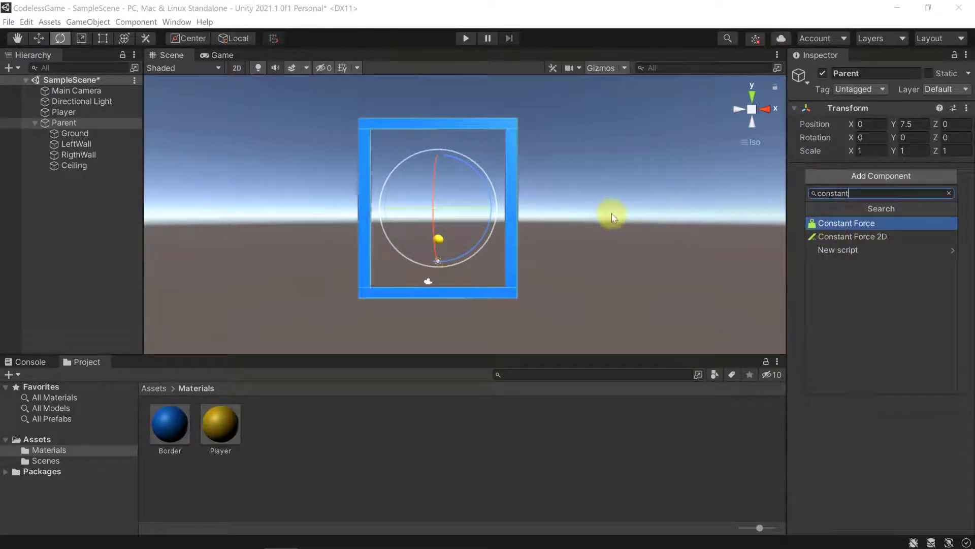
click(841, 226)
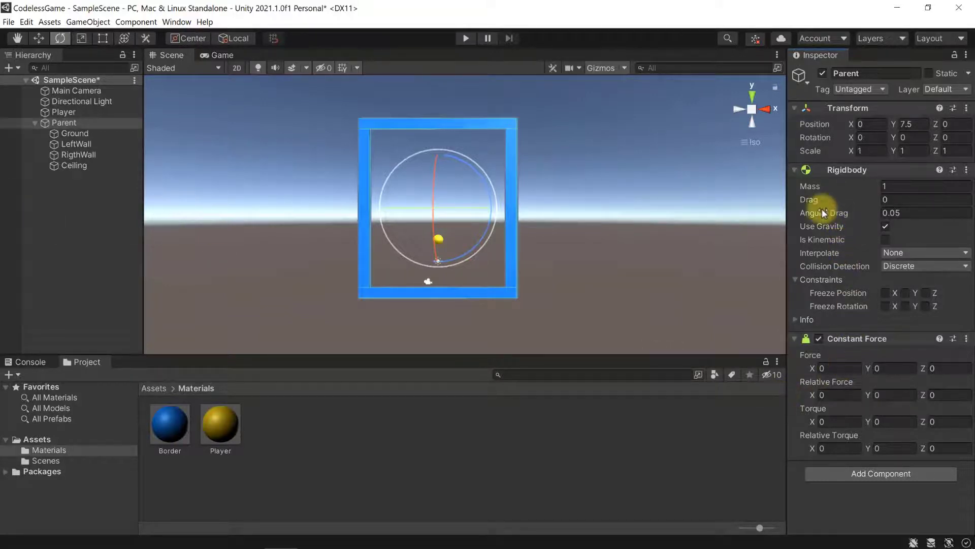
Set the Parent Rigidbody's Angular Drag to 0, and freeze its position on X, Y and Z and its rotation on X and Y.
click(899, 210)
text(0)
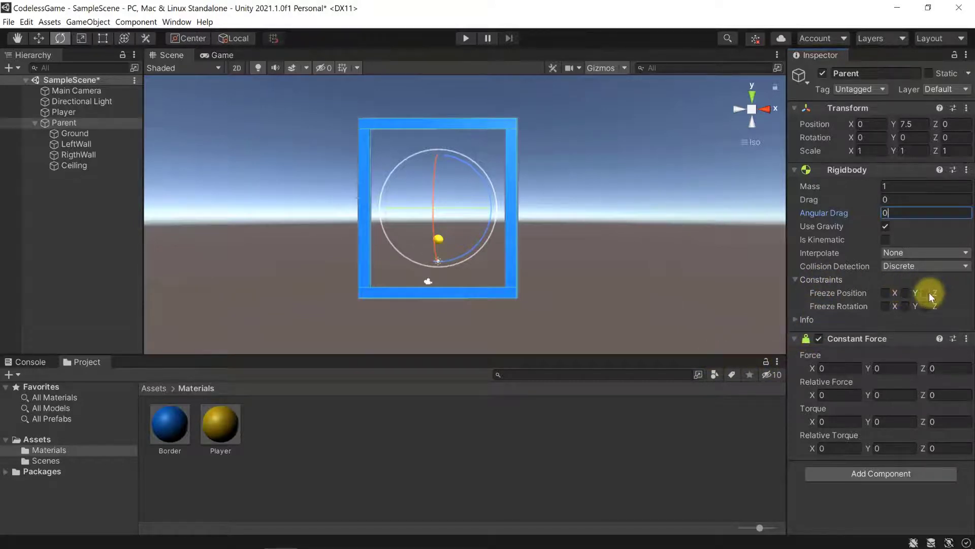
click(885, 294)
click(885, 306)
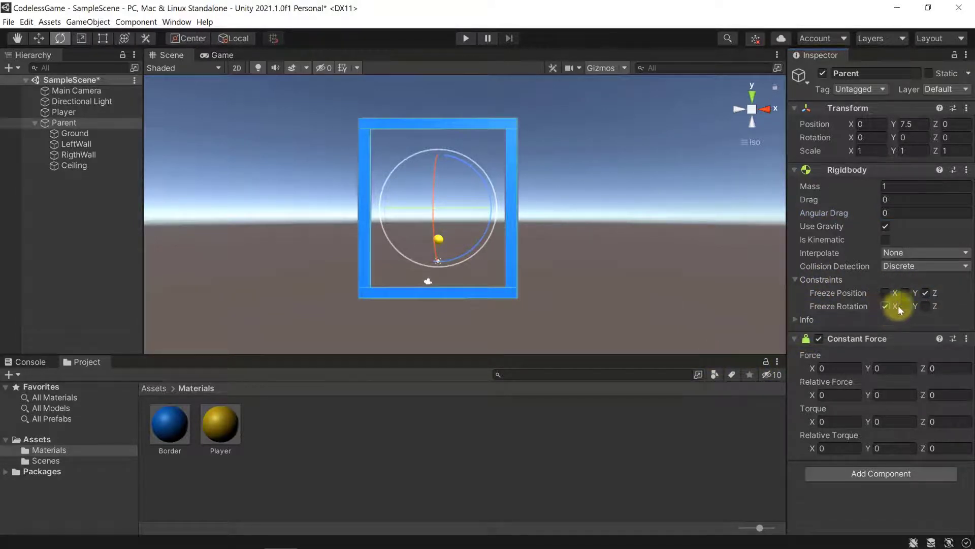
click(906, 306)
click(905, 294)
click(886, 293)
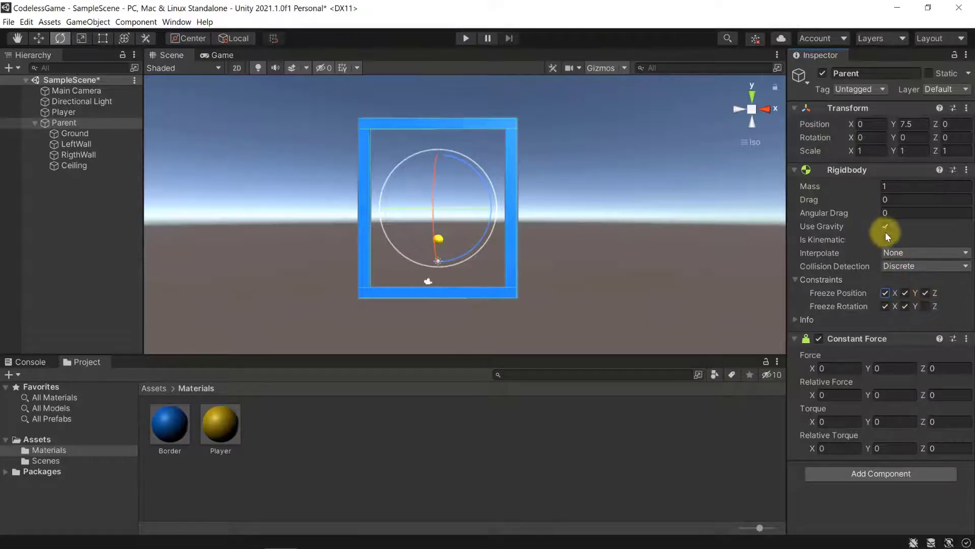
click(884, 293)
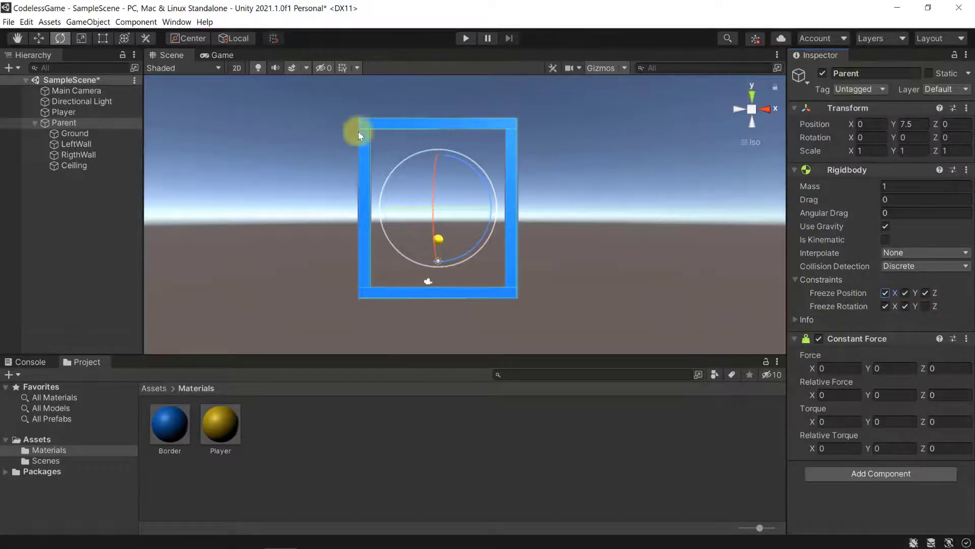
Tilt the Parent frame clockwise around its unfrozen Z axis as a trial, and undo the tilt.
drag(464, 162, 477, 226)
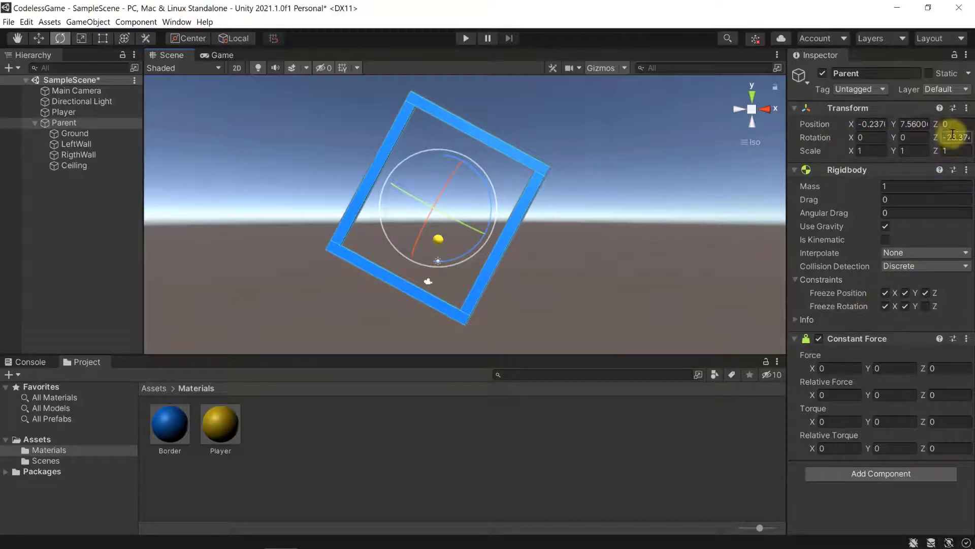
key(ctrl+z)
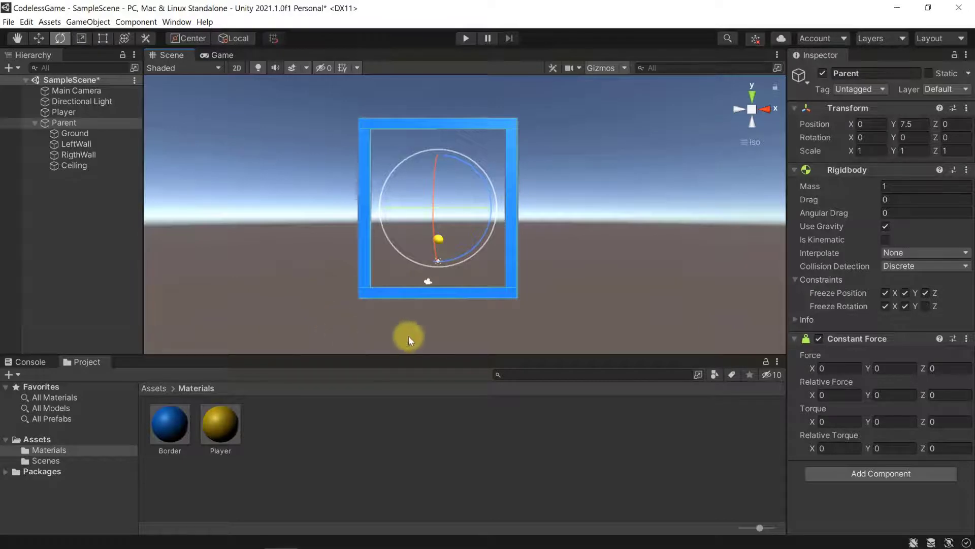
Set the Constant Force's Relative Torque Z to 40 on the Parent object, and run the game briefly to test the rotation.
click(946, 449)
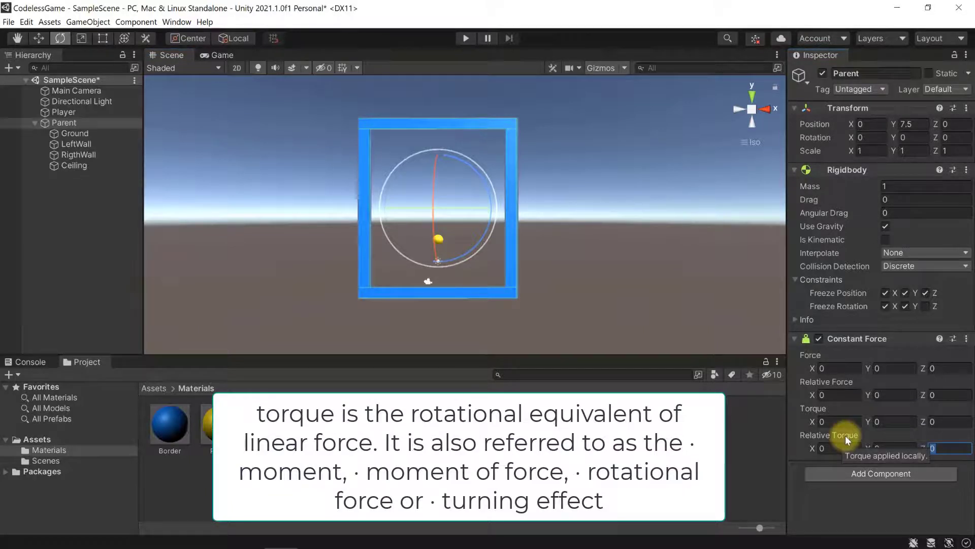
text(40)
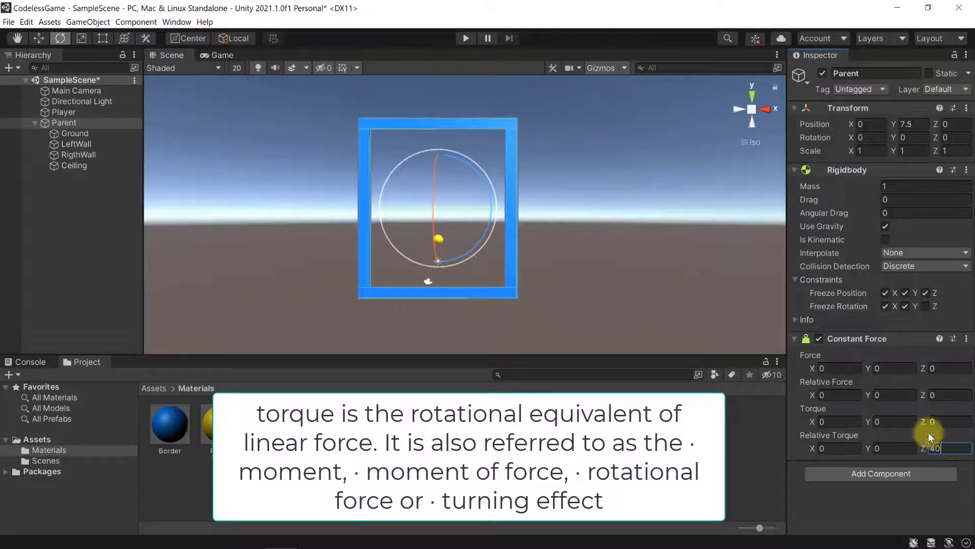
click(465, 39)
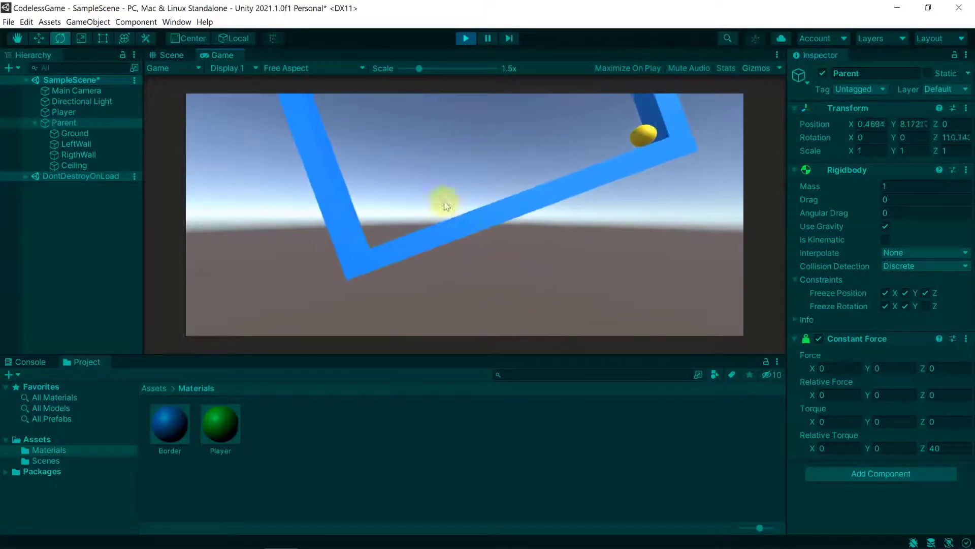
click(465, 38)
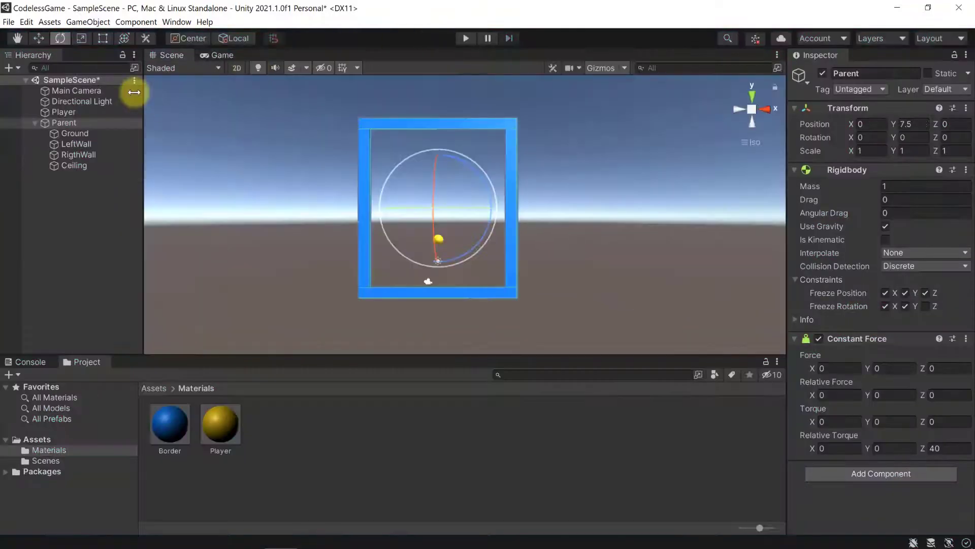
Move the Main Camera up to about Y 8 and back to about Z -16.9 so it captures the whole blue frame.
click(92, 92)
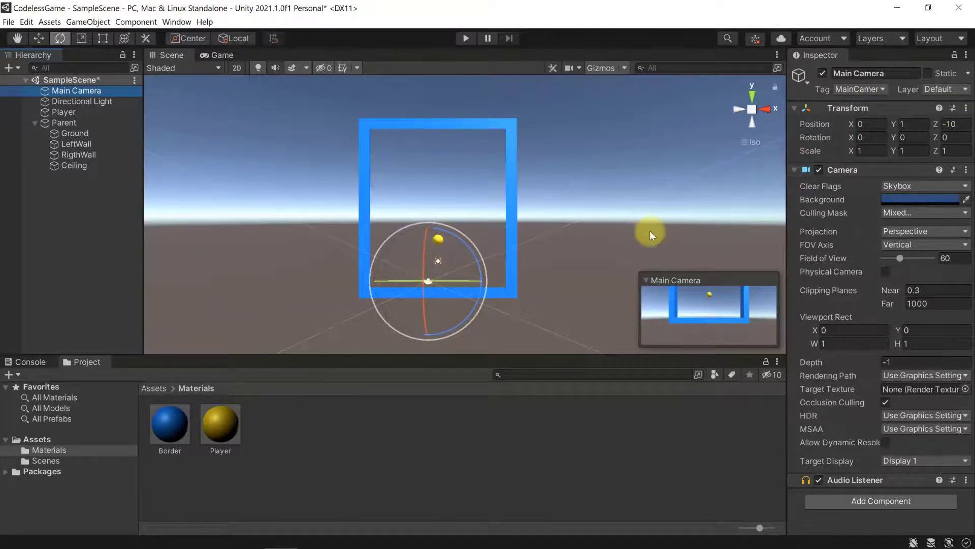
click(38, 39)
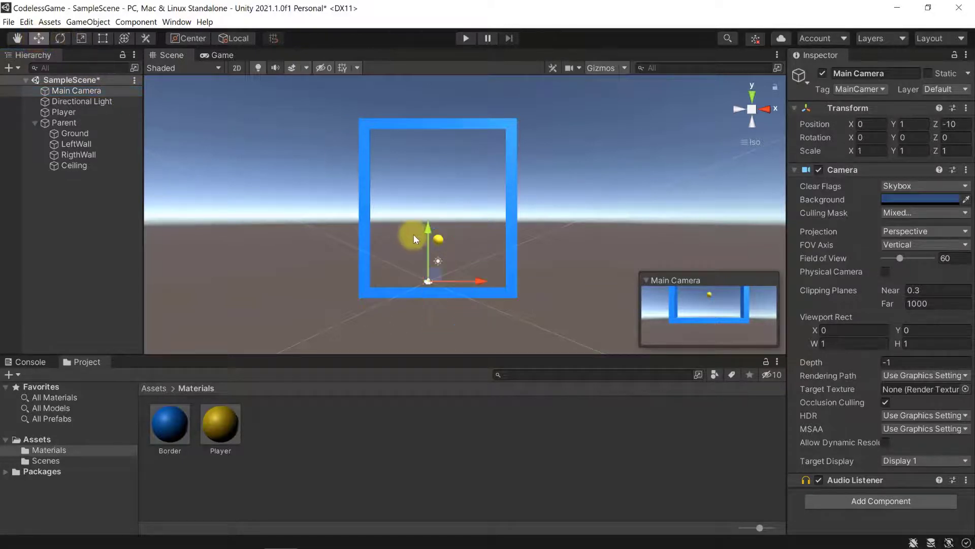
drag(429, 235, 428, 151)
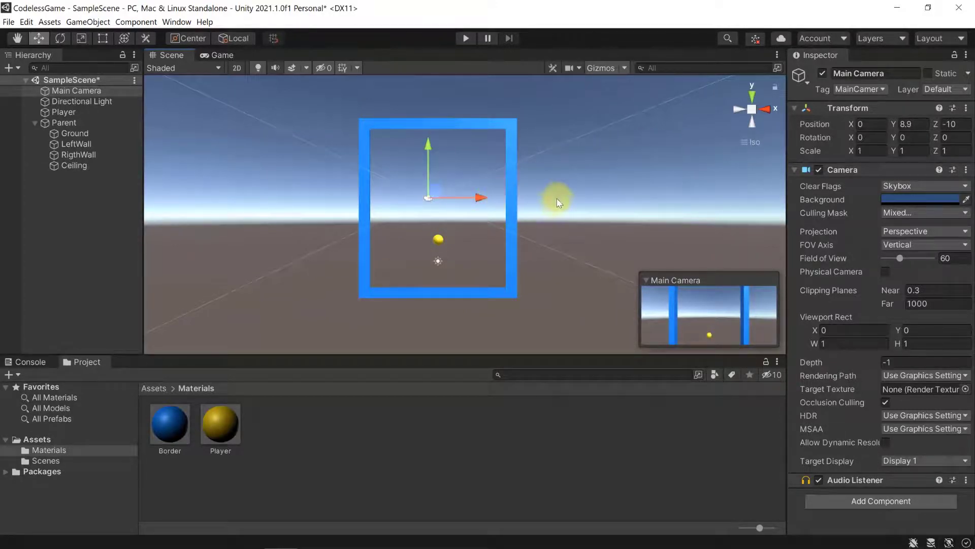
alt+drag(547, 196, 354, 227)
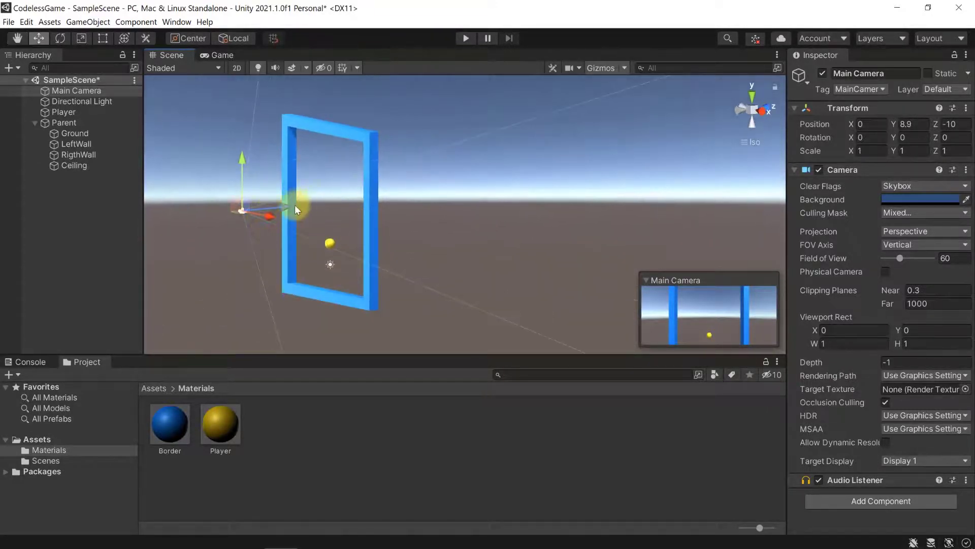
drag(293, 206, 228, 212)
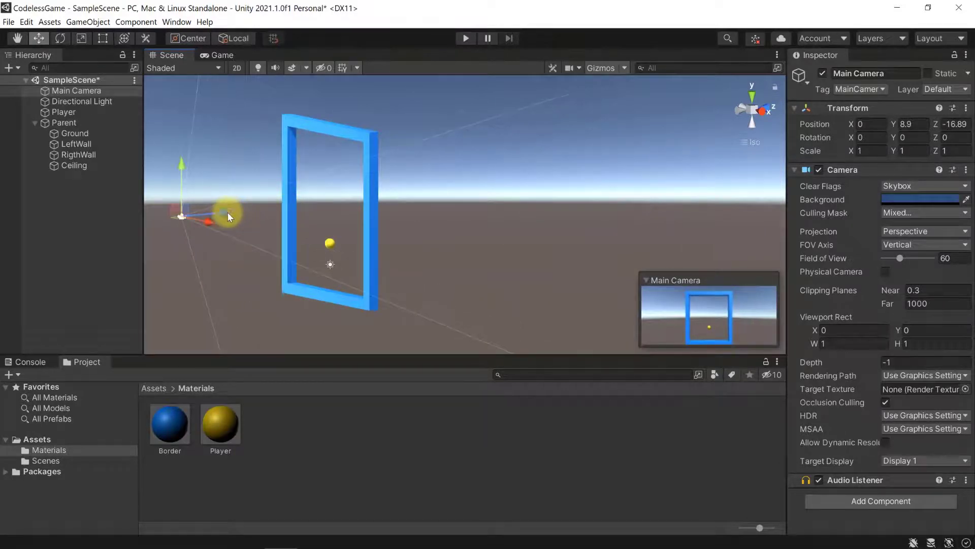
drag(180, 158, 181, 173)
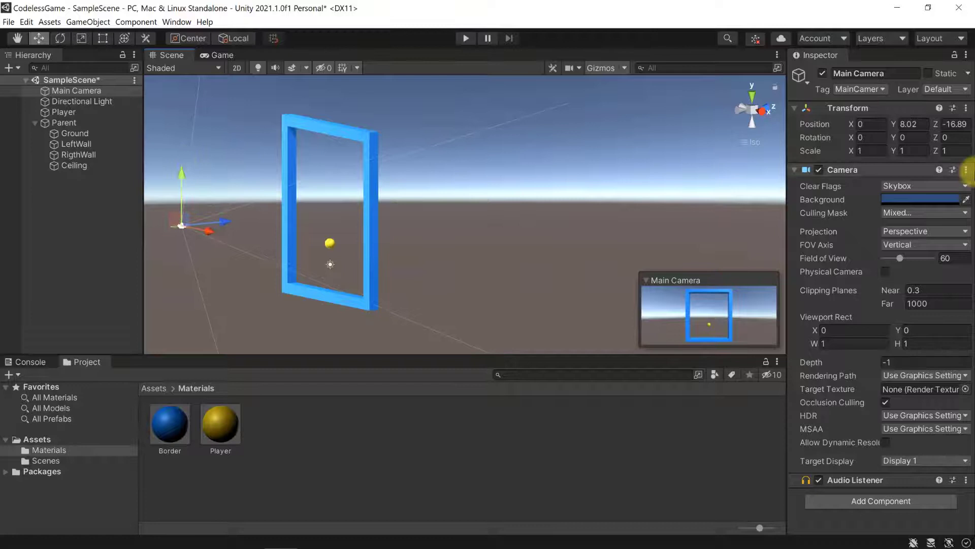
Set the Main Camera's position to exactly 7.5 on Y and -18 on Z.
click(910, 124)
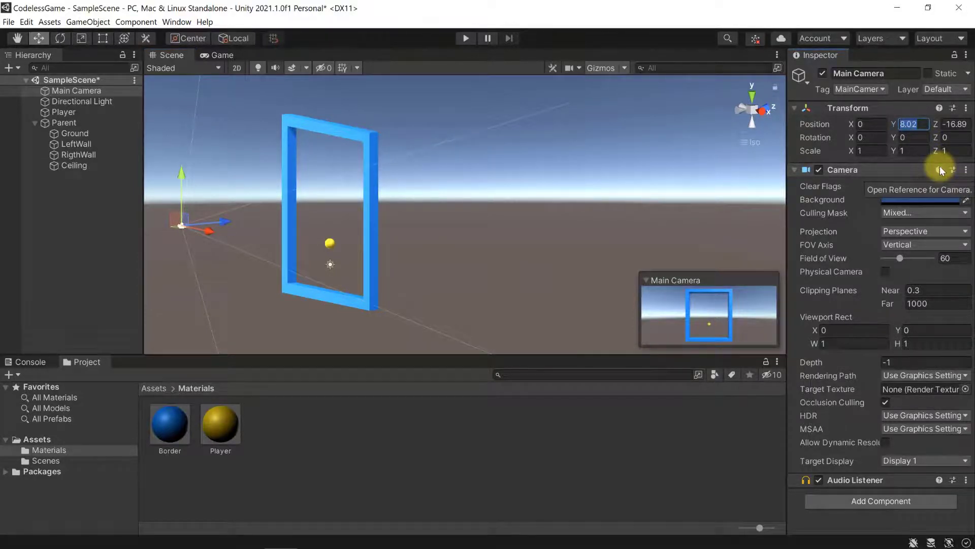
text(7.5)
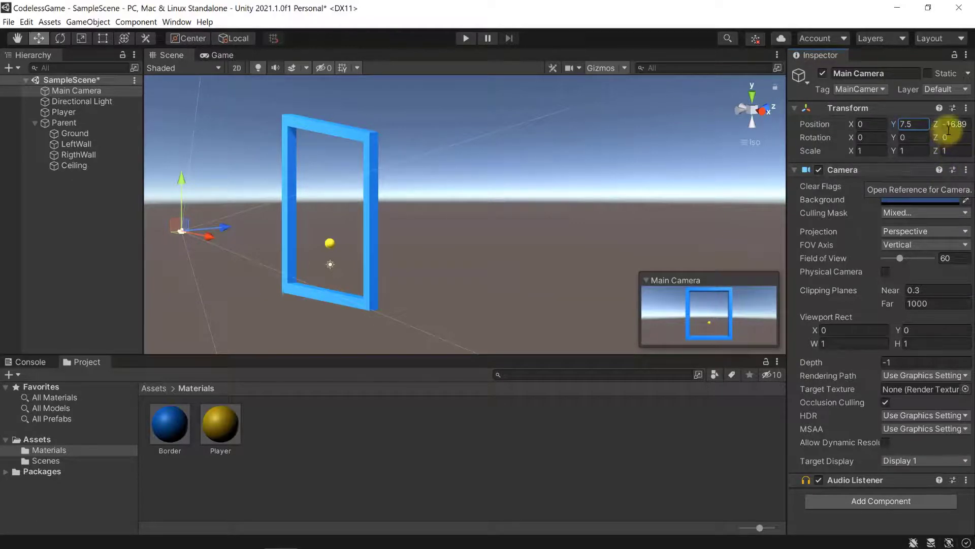
key(Tab)
text(-15)
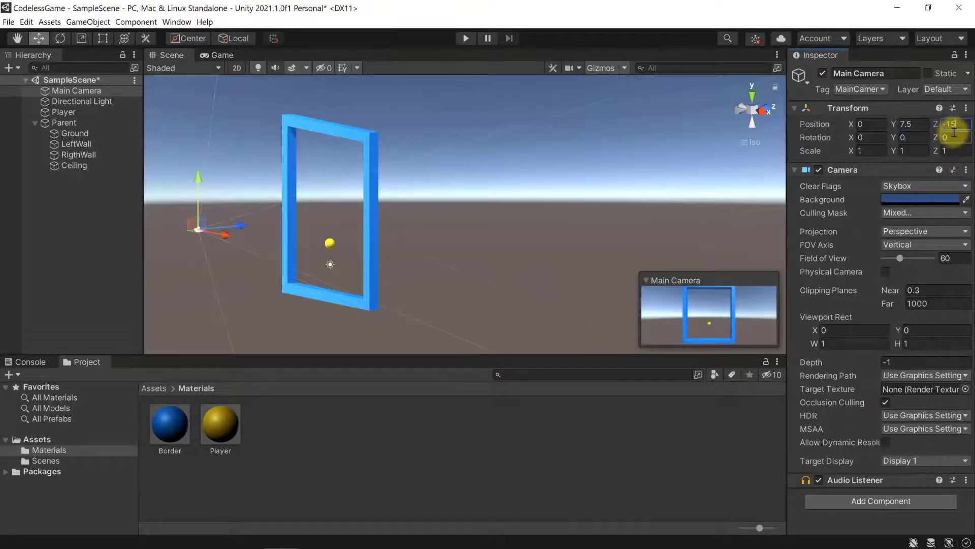
key(BackSpace)
key(BackSpace)
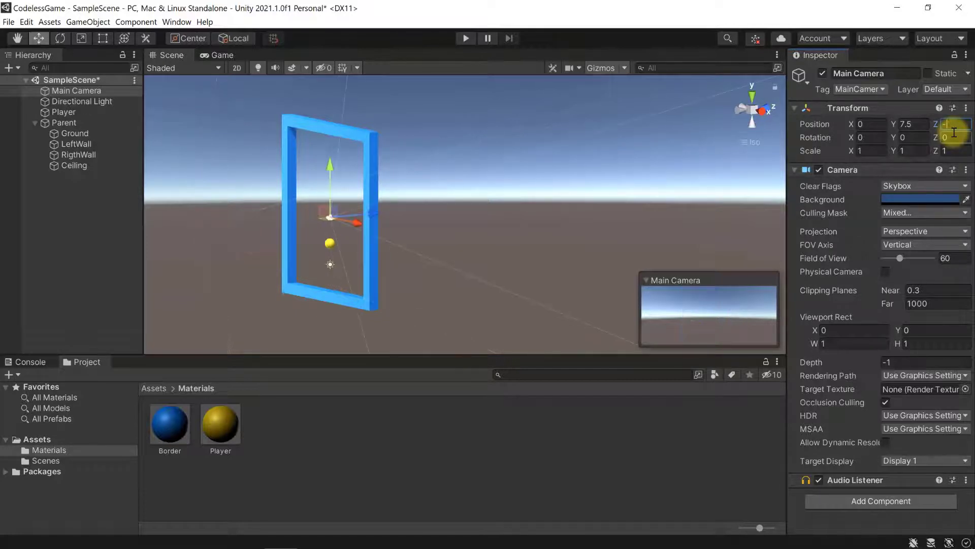
text(18)
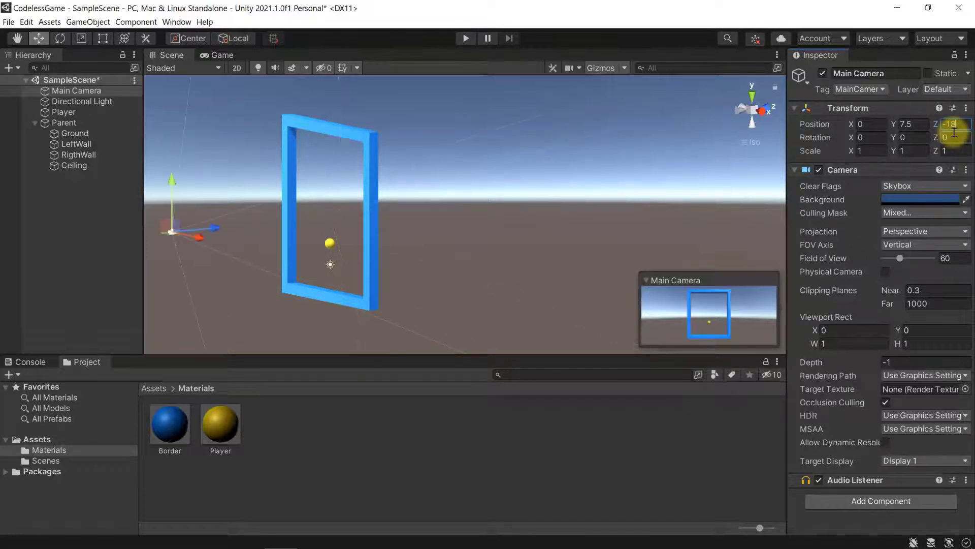
Play-test the game to check how the frame and the ball move in the new camera view, and stop it.
click(466, 39)
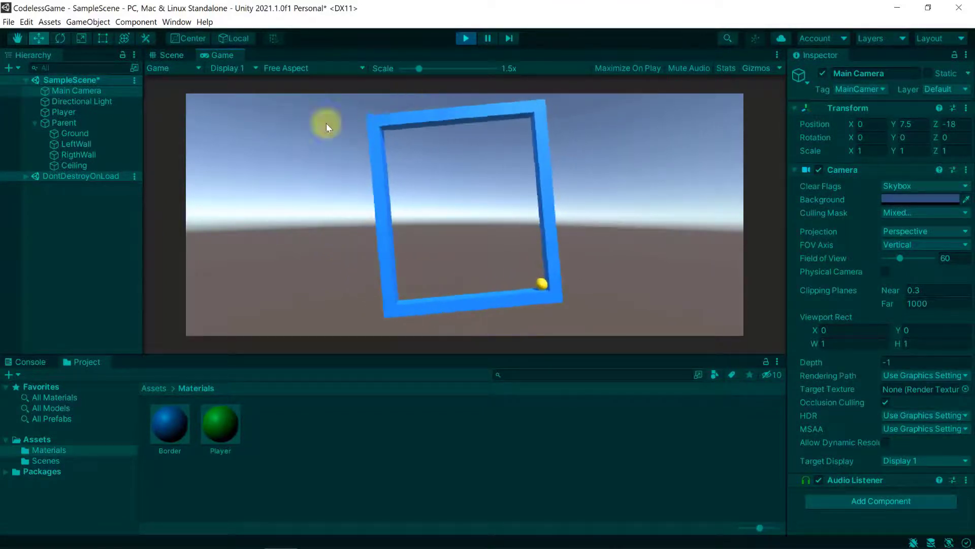
drag(571, 244, 397, 239)
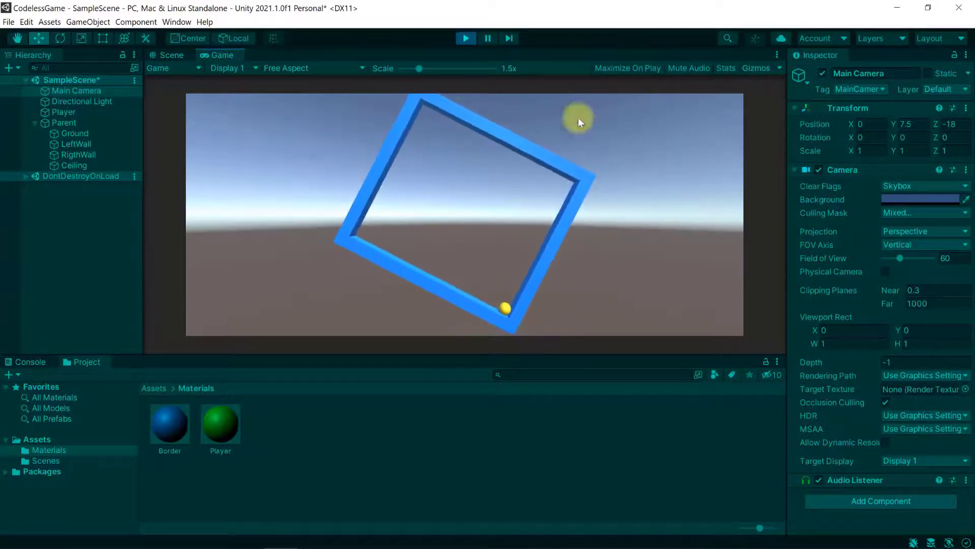
click(465, 38)
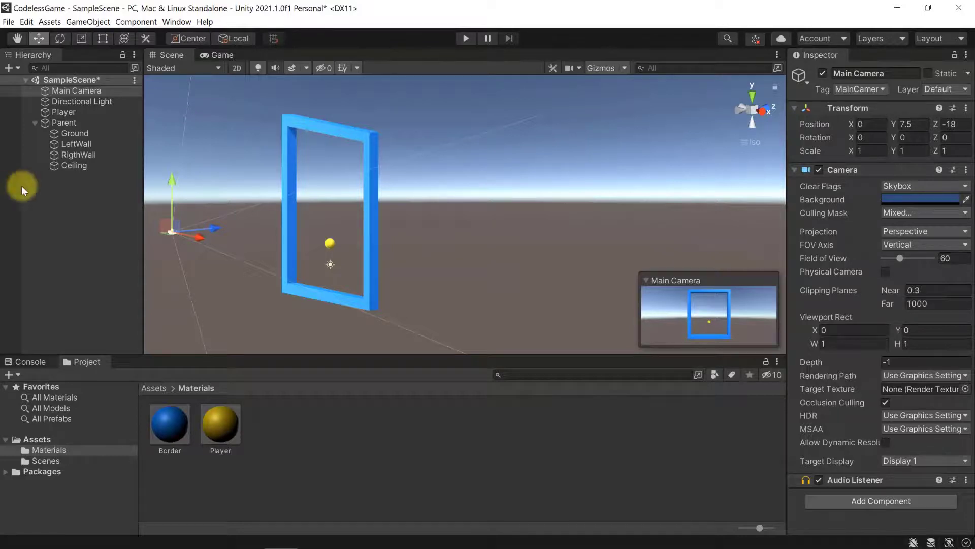
Set the Player's Rigidbody collision detection to Continuous Dynamic and its mass to 0.0000001.
click(62, 114)
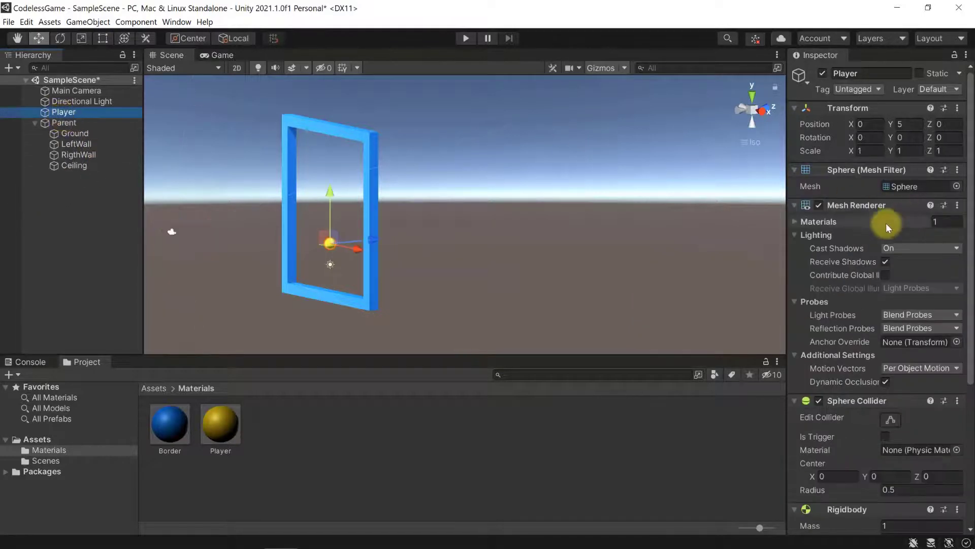
scroll(844, 311, down, 5)
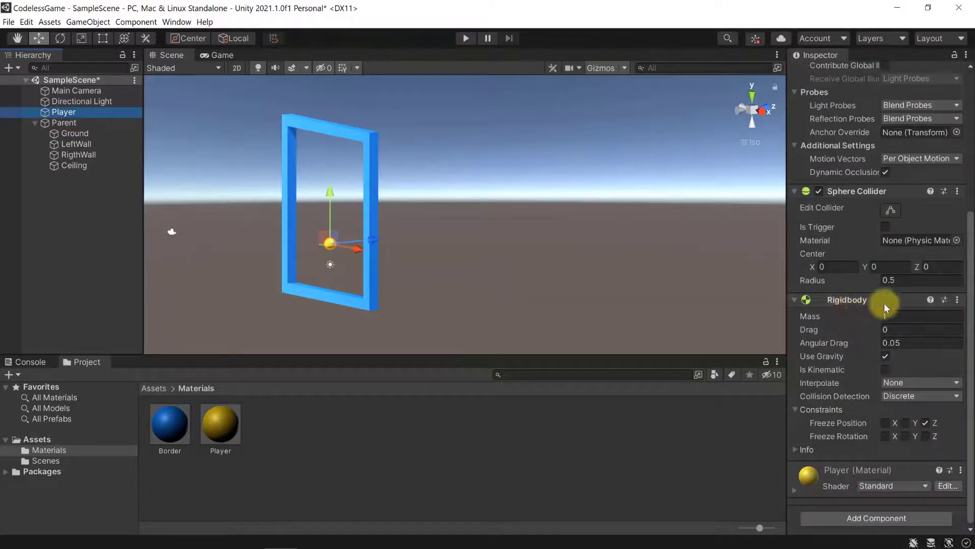
click(907, 315)
click(893, 318)
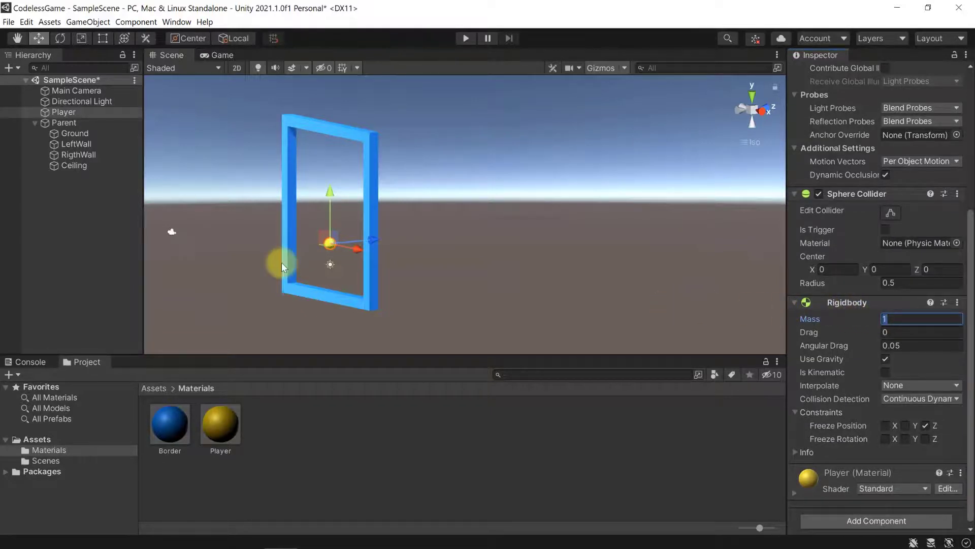
text(0.0000001)
key(Return)
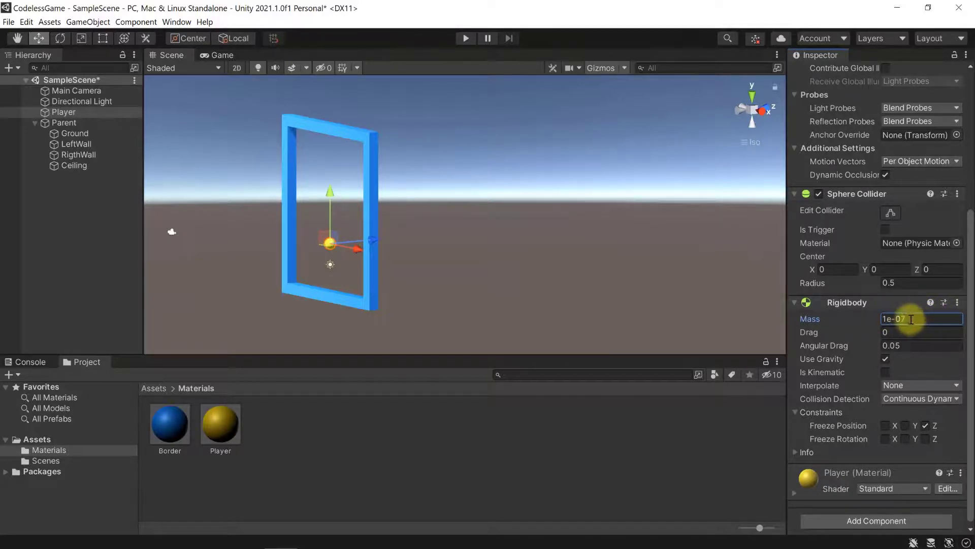
Play-test the game to check how the lighter ball interacts with the rotating frame, and stop it.
click(895, 319)
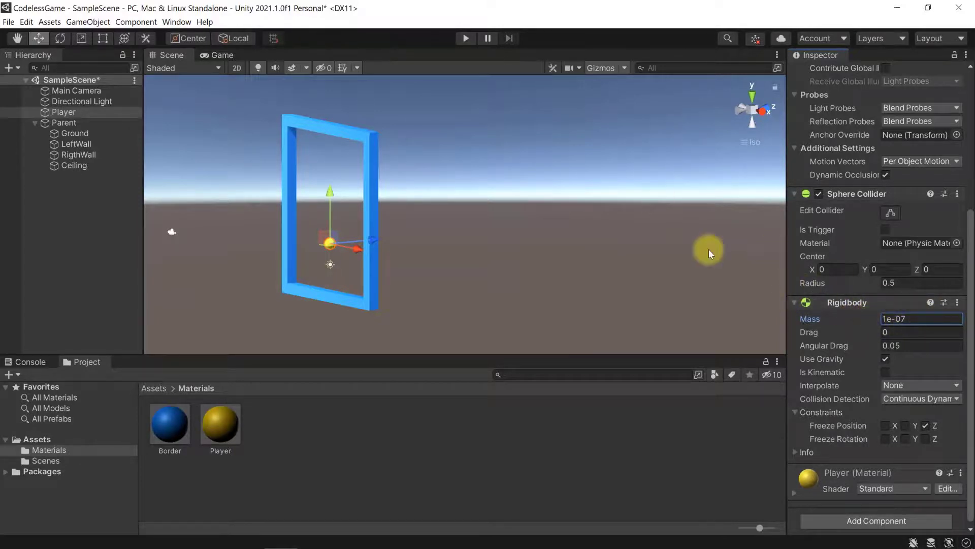
click(901, 318)
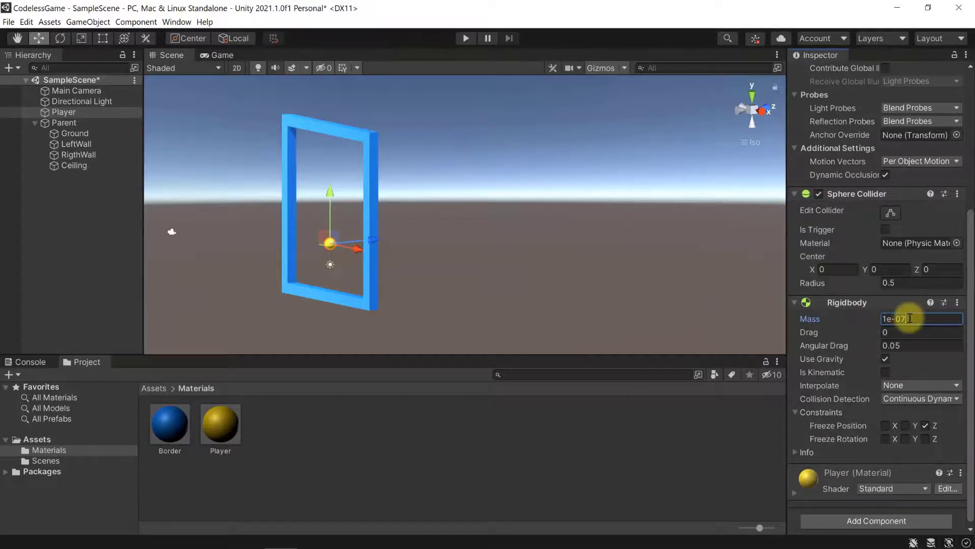
click(465, 38)
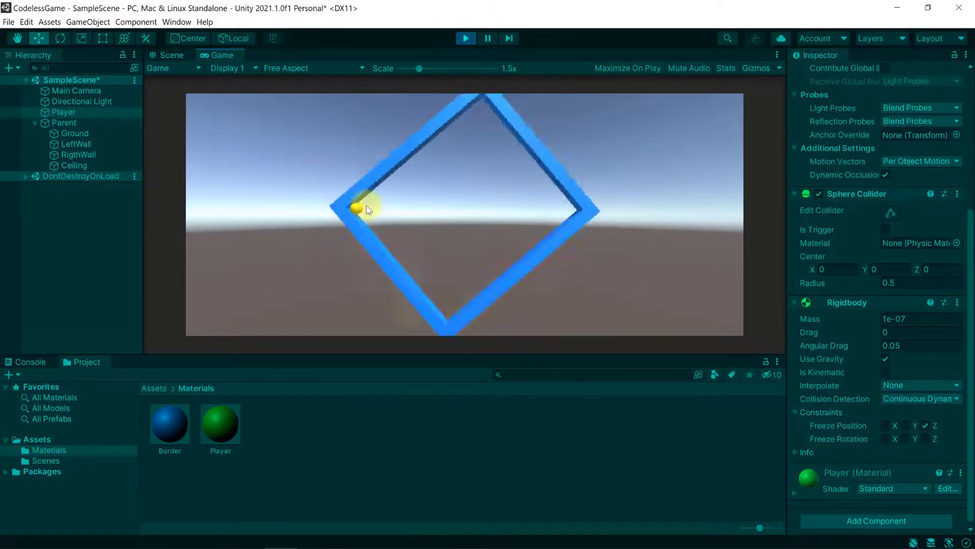
click(465, 38)
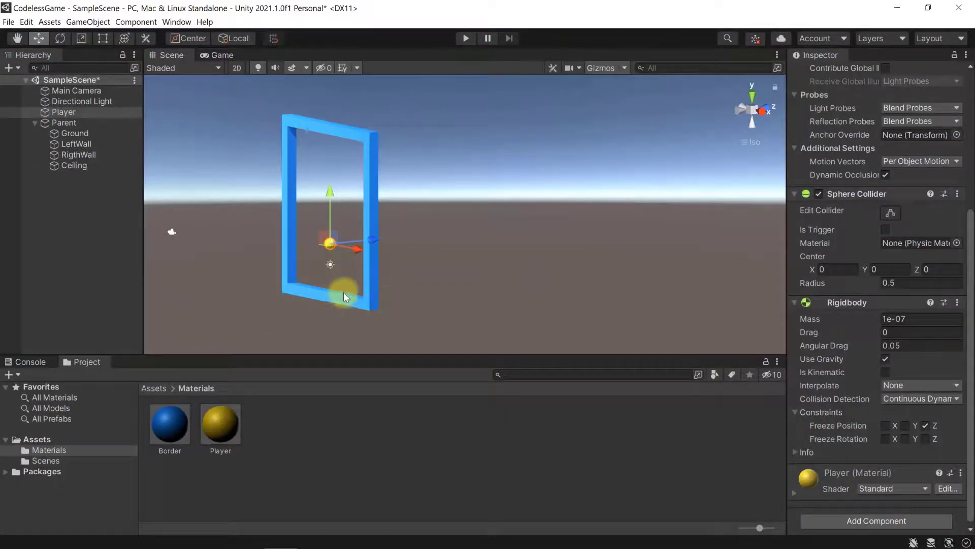
Set the Constant Force's Relative Torque Z to -40 on the Parent object, and play-test the reversed rotation.
click(64, 123)
click(928, 449)
text(40)
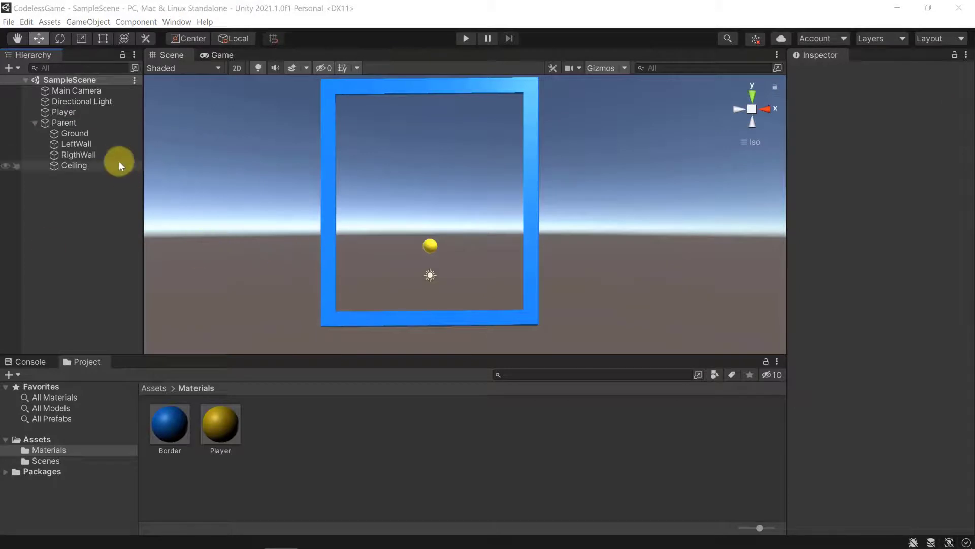
click(85, 124)
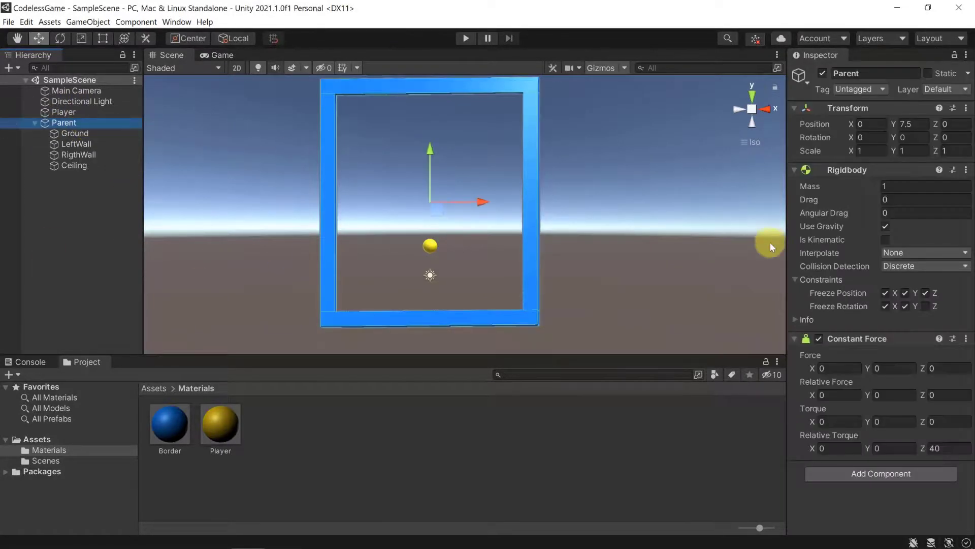
click(943, 447)
key(Return)
click(955, 449)
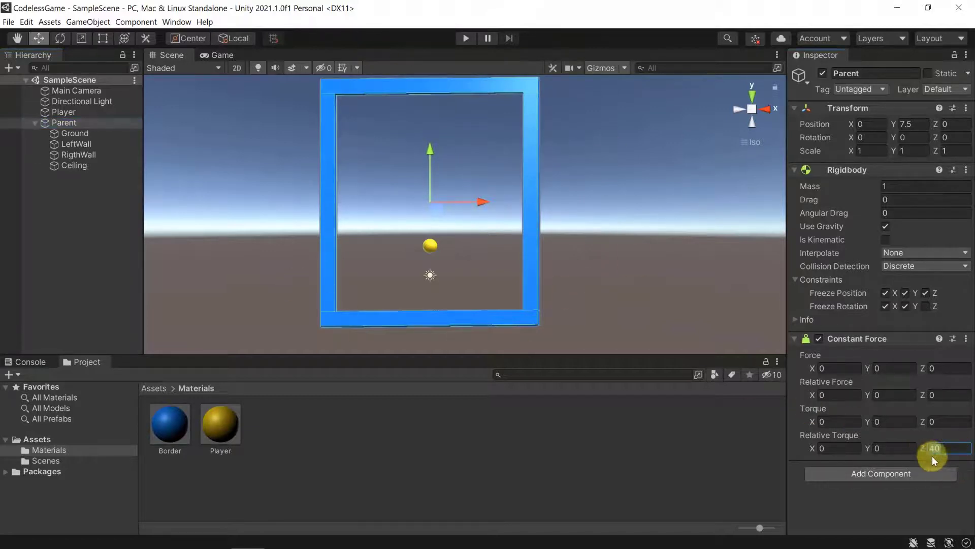
text(-40)
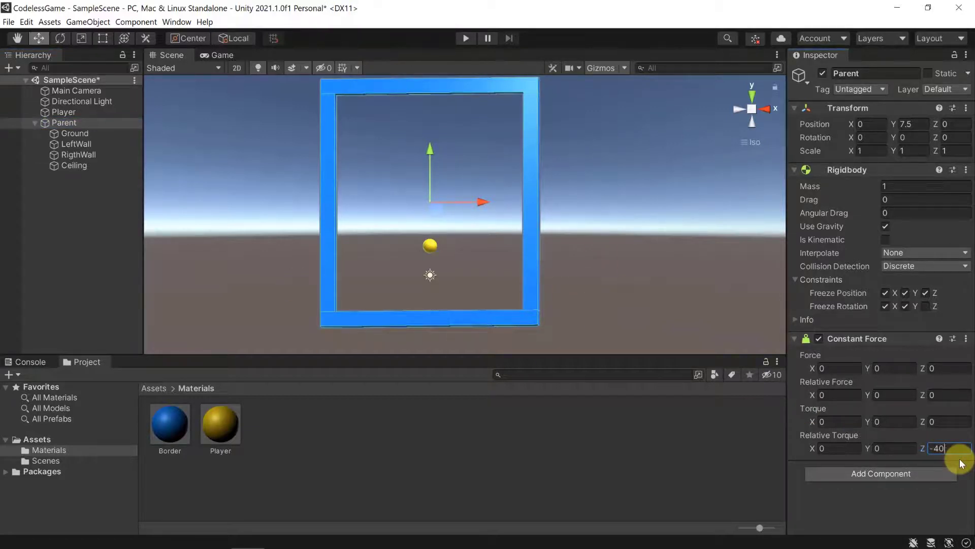
click(464, 38)
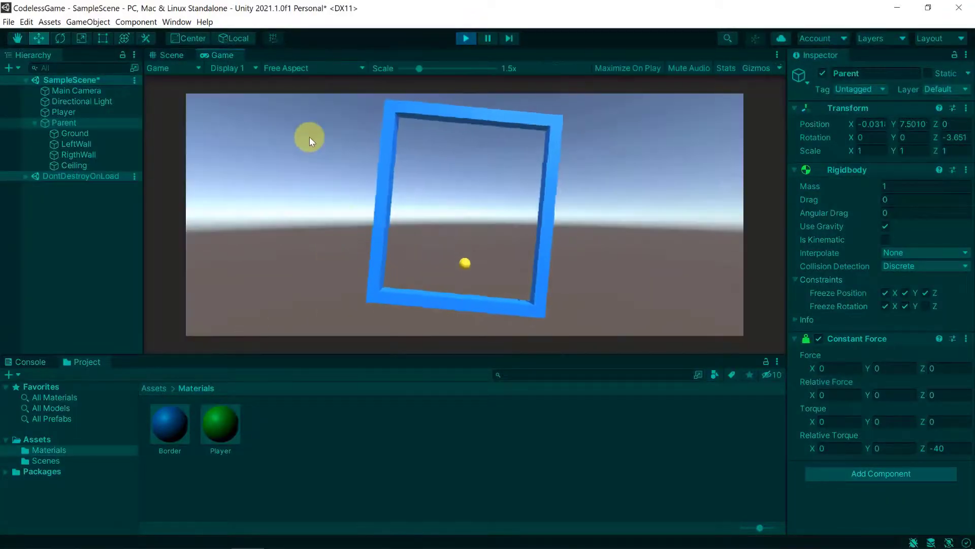
click(465, 38)
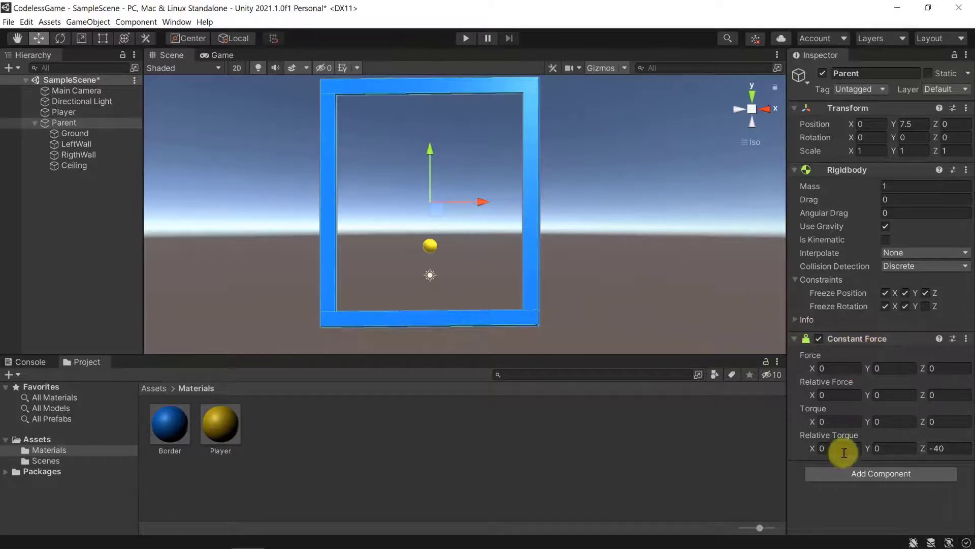
Try to add a second Constant Force component to the Parent object.
click(851, 472)
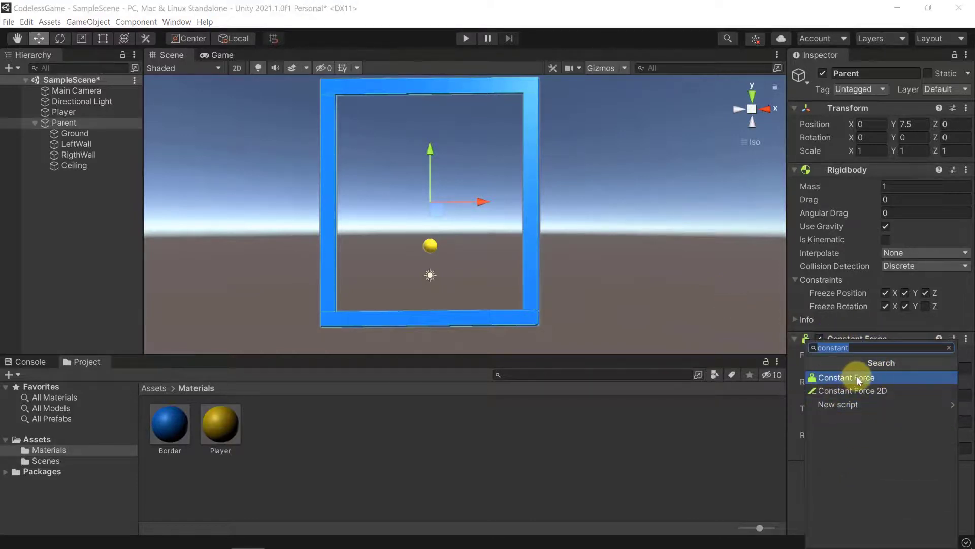
click(857, 379)
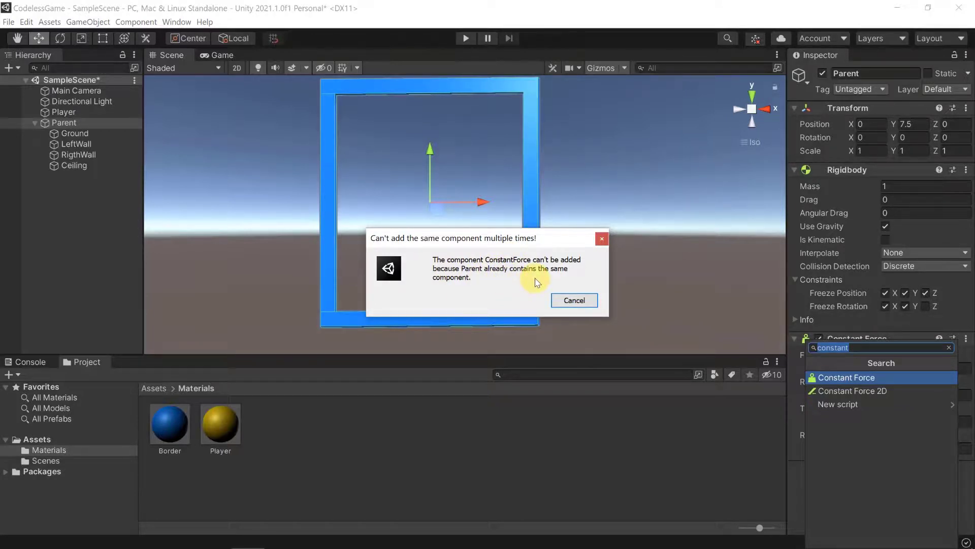
click(574, 301)
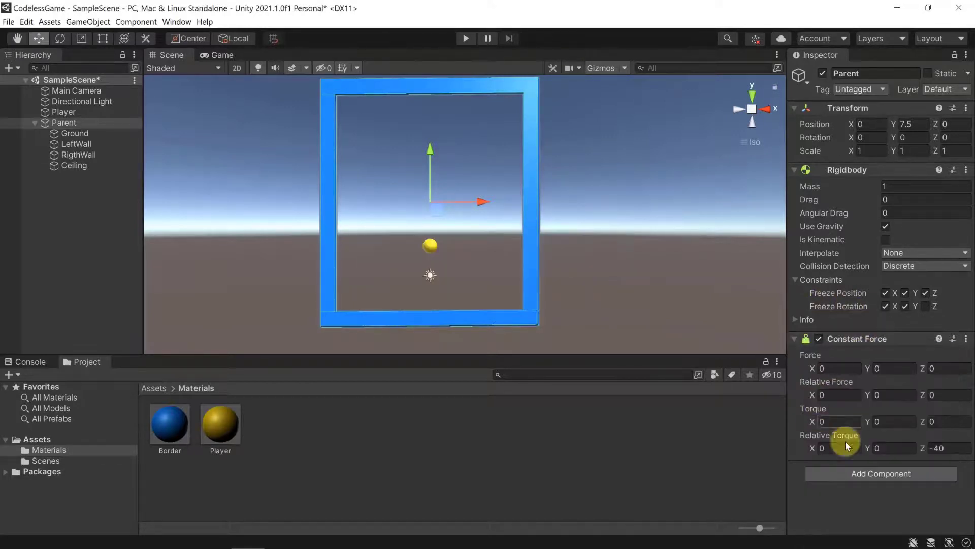
Create an empty object at the scene's root level and name it SuperParent.
click(62, 210)
right_click(54, 192)
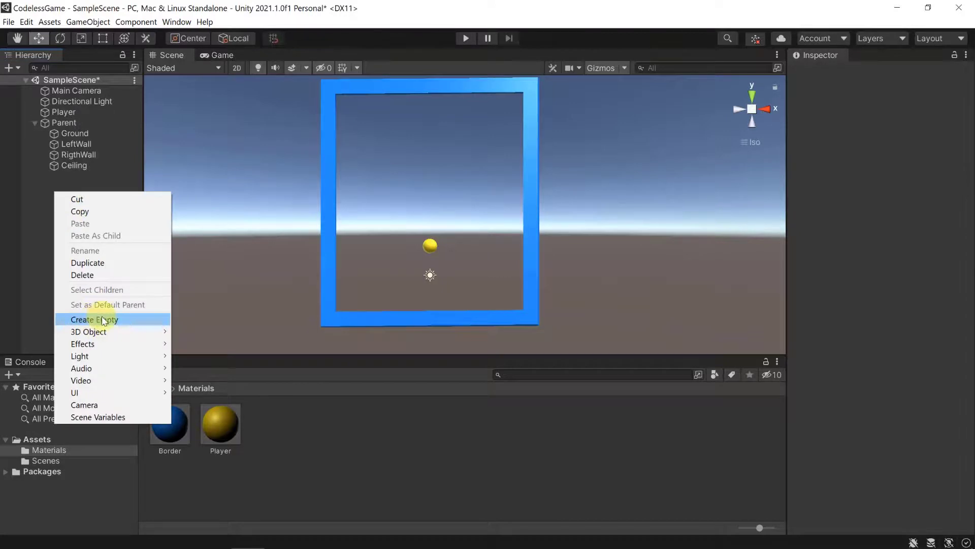
click(102, 320)
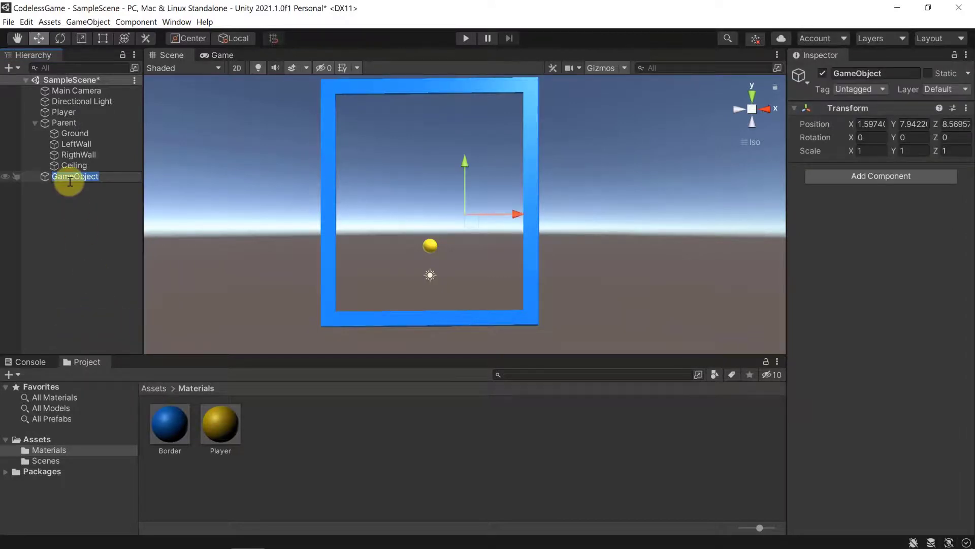
text(SuperParent)
key(Return)
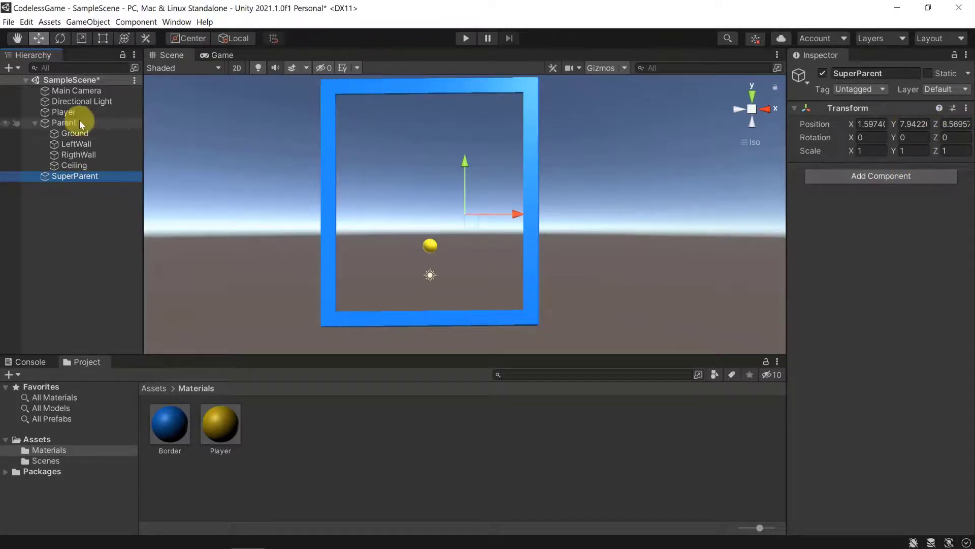
Reset the SuperParent's transform and set its Y position to 7.5.
click(966, 108)
click(871, 120)
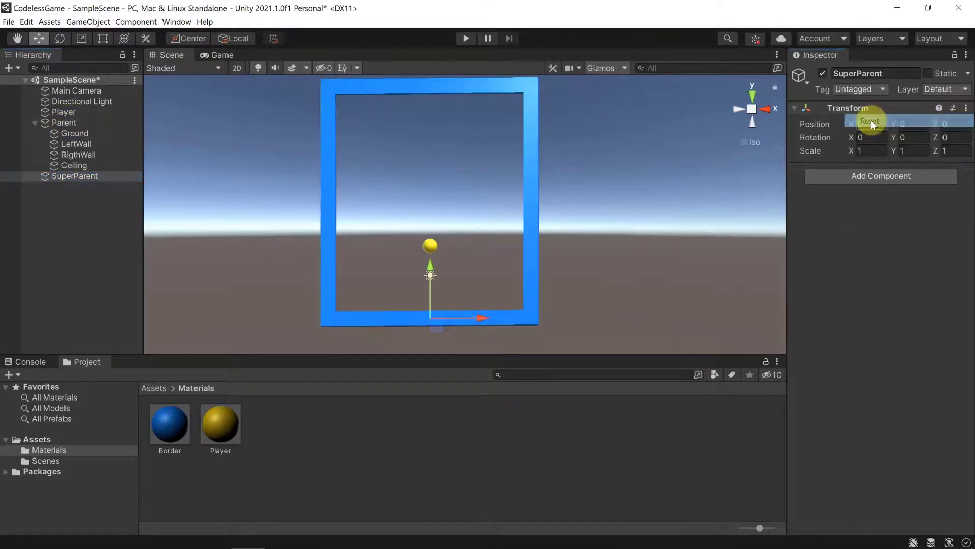
click(912, 127)
text(6)
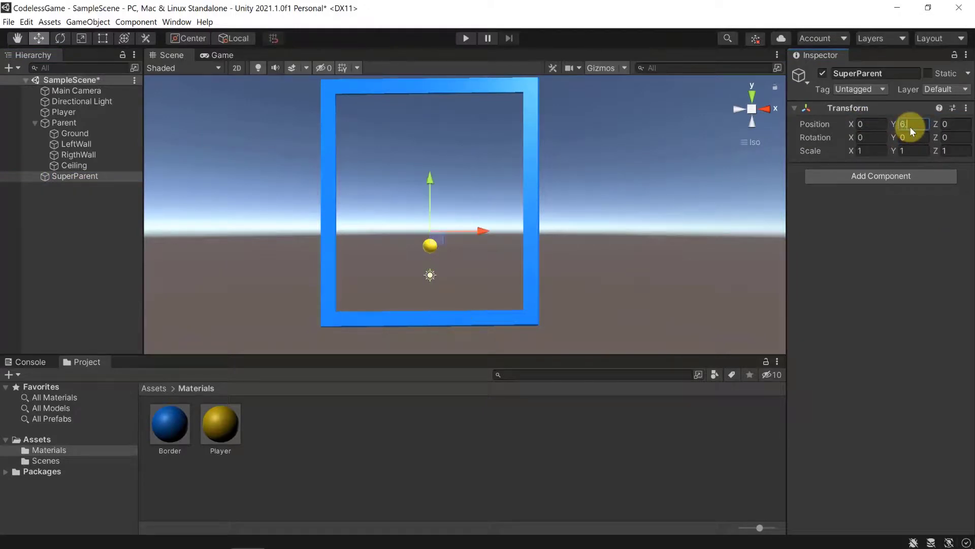
key(BackSpace)
text(7.5)
Add a Constant Force component to SuperParent and set its Relative Torque Z to -20.
click(840, 178)
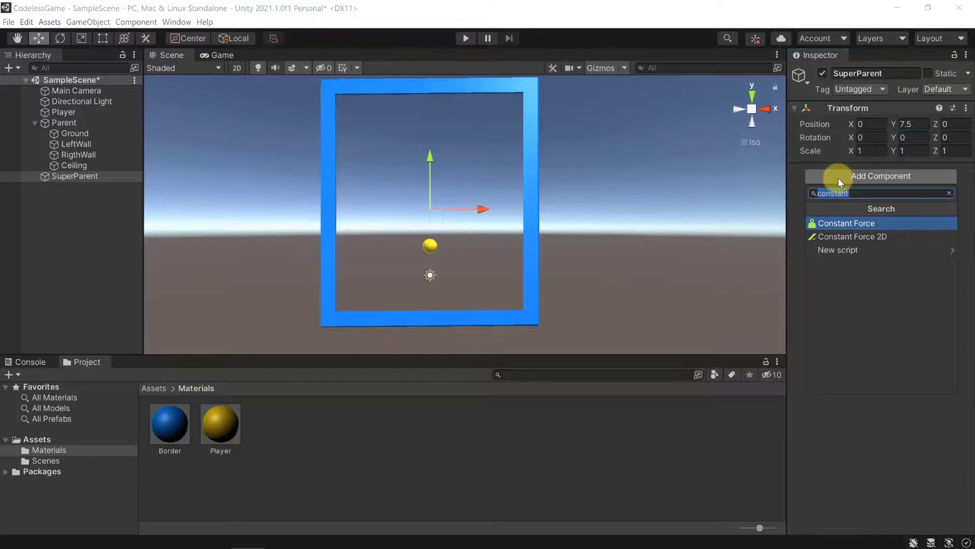
click(854, 223)
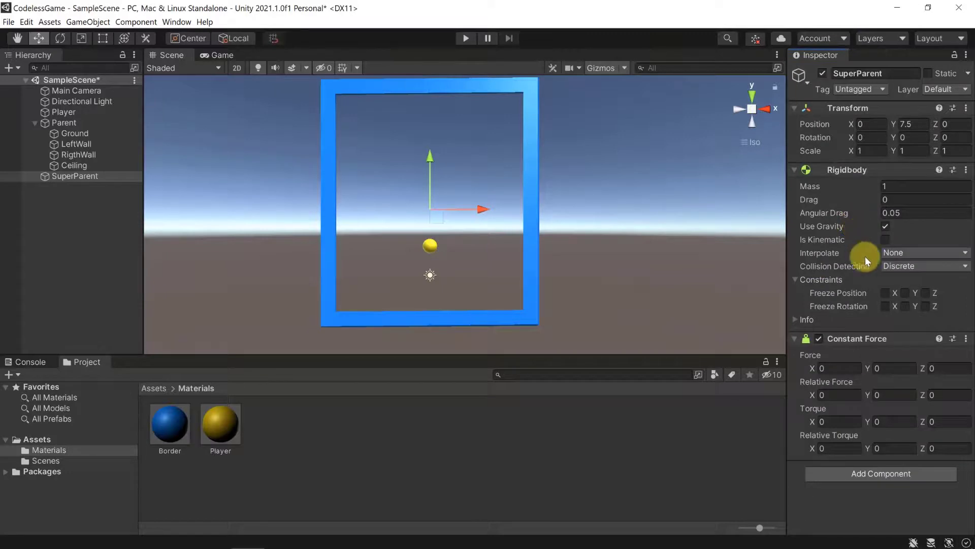
click(935, 452)
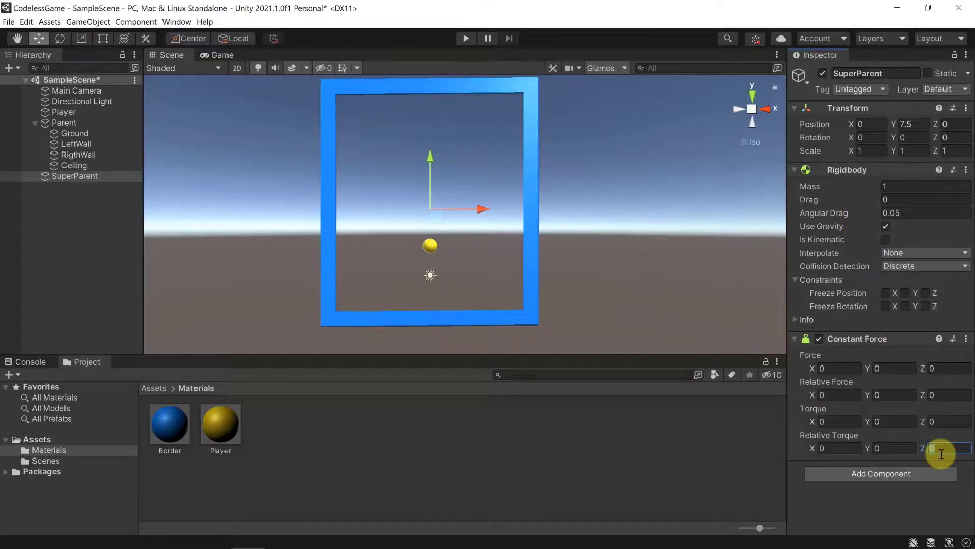
text(-20)
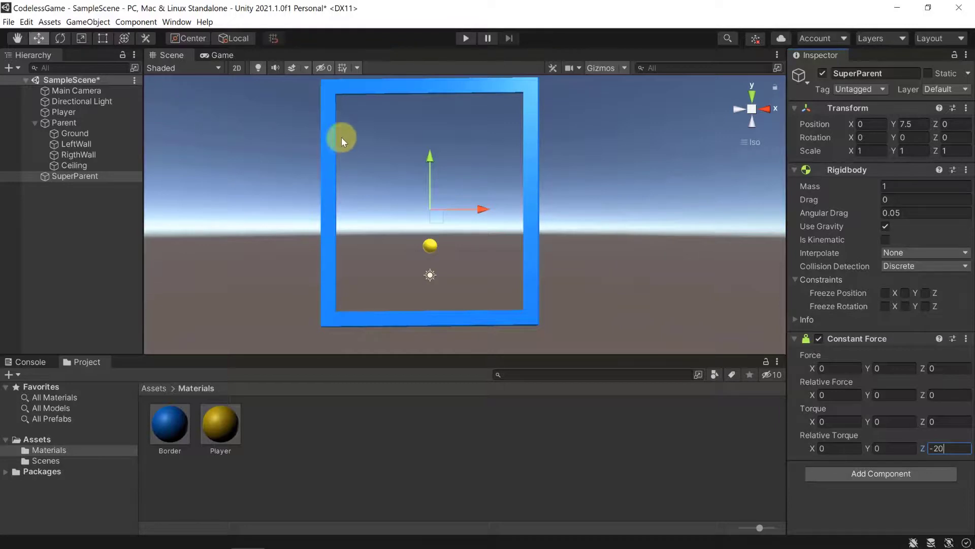
Freeze the SuperParent Rigidbody's position on X, Y and Z and its rotation on X and Y.
click(885, 292)
click(905, 293)
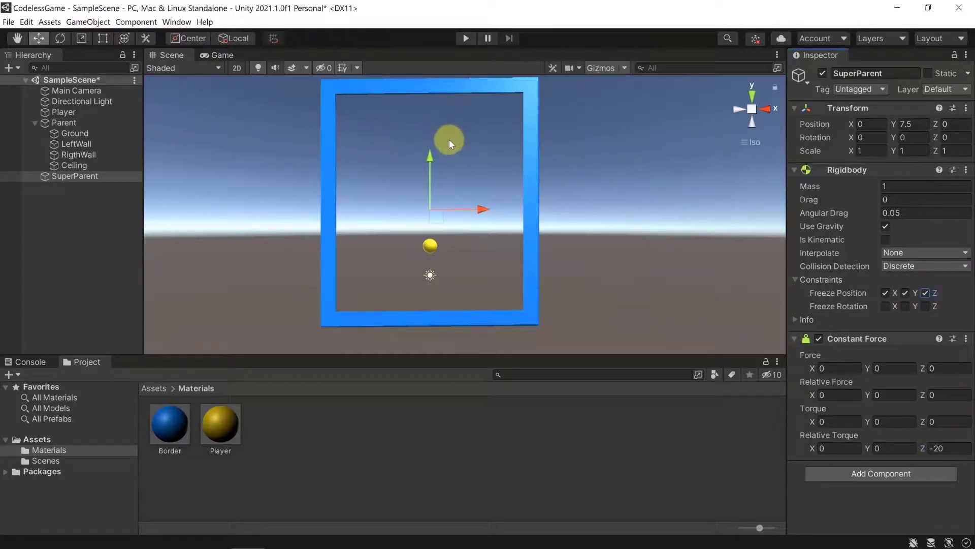
click(889, 307)
Make the Parent object a child of SuperParent, and play-test the combined rotation.
drag(64, 124, 66, 178)
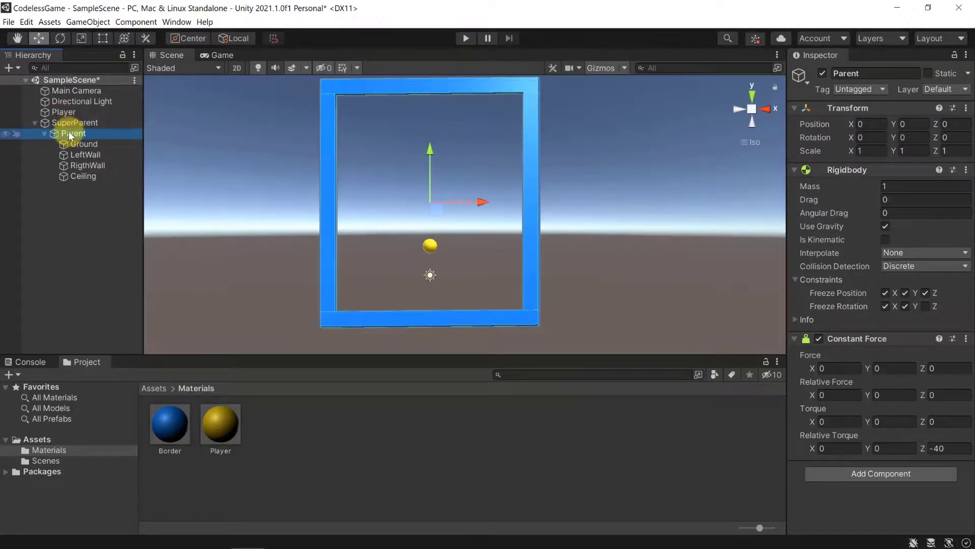
click(467, 39)
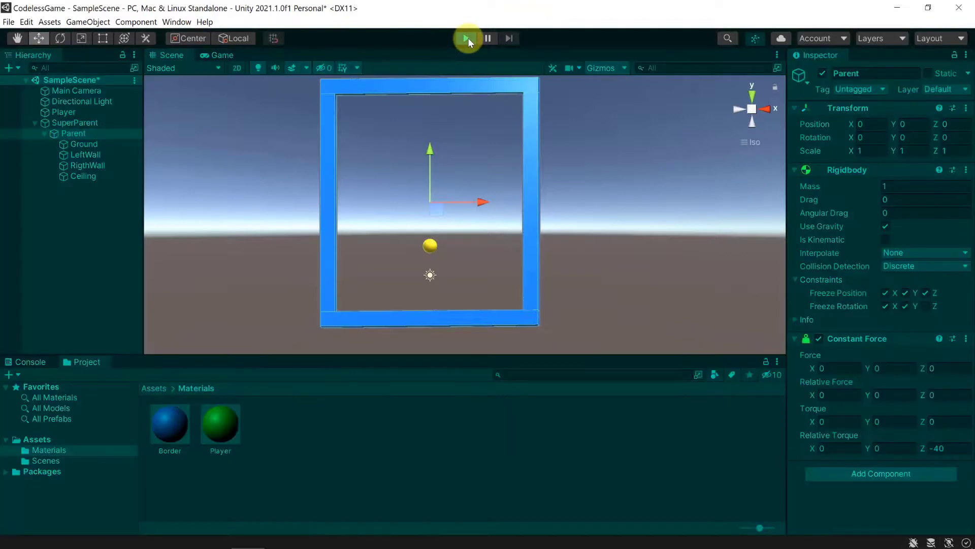
click(467, 38)
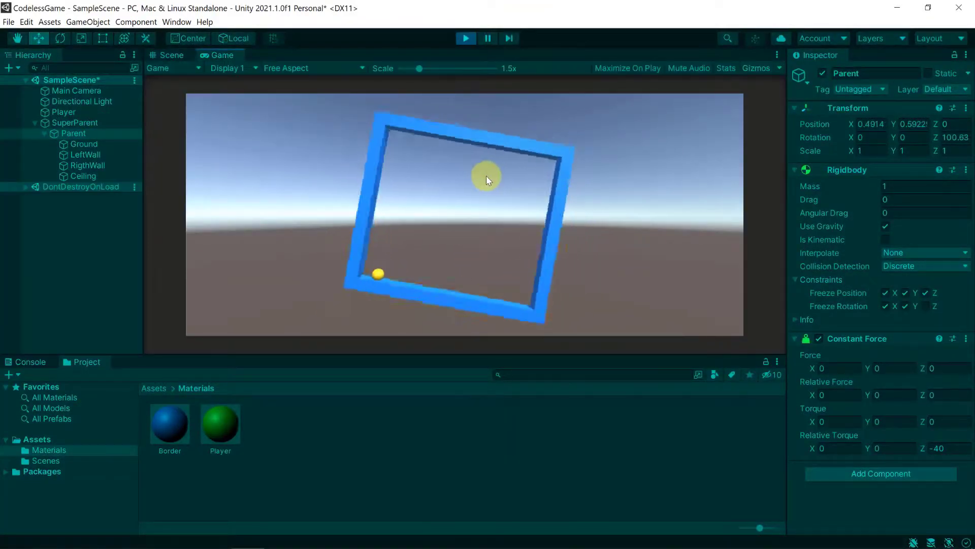
click(466, 38)
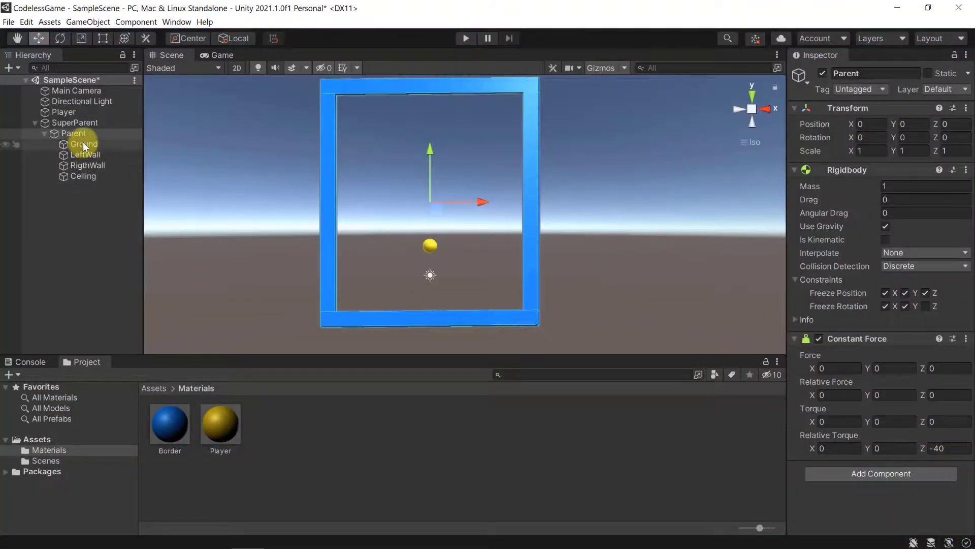
Set the Constant Force's Relative Torque Z to -20 on the nested Parent object, and run the game to check the rotation.
click(76, 123)
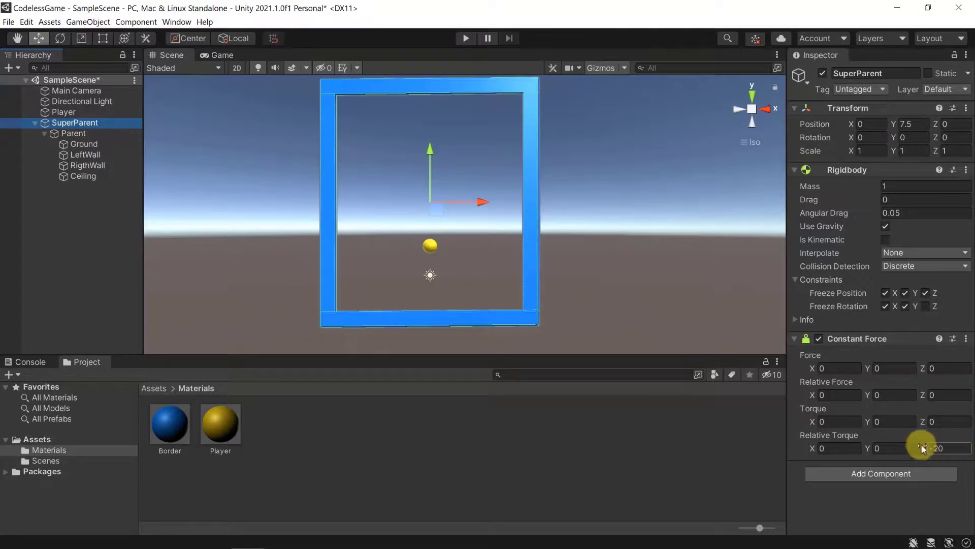
click(96, 133)
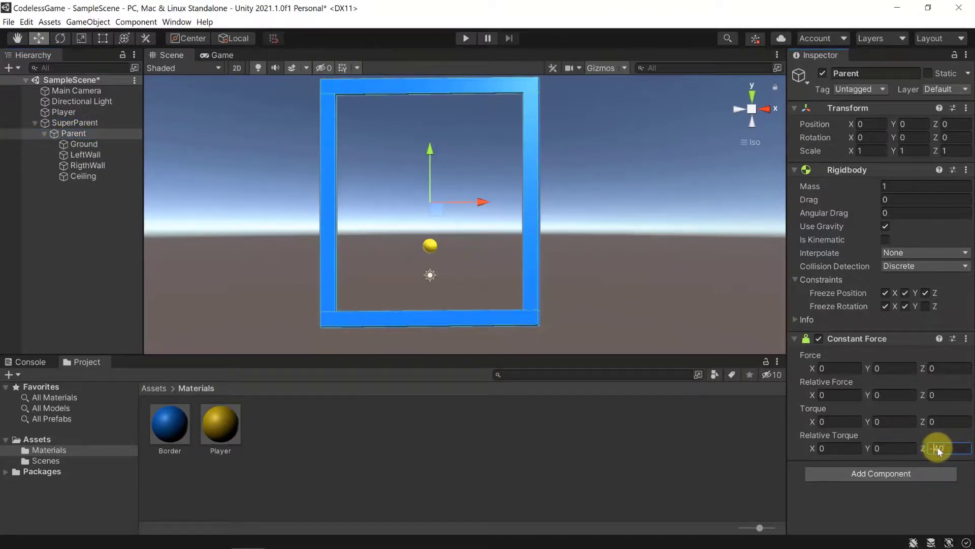
click(935, 449)
text(-20)
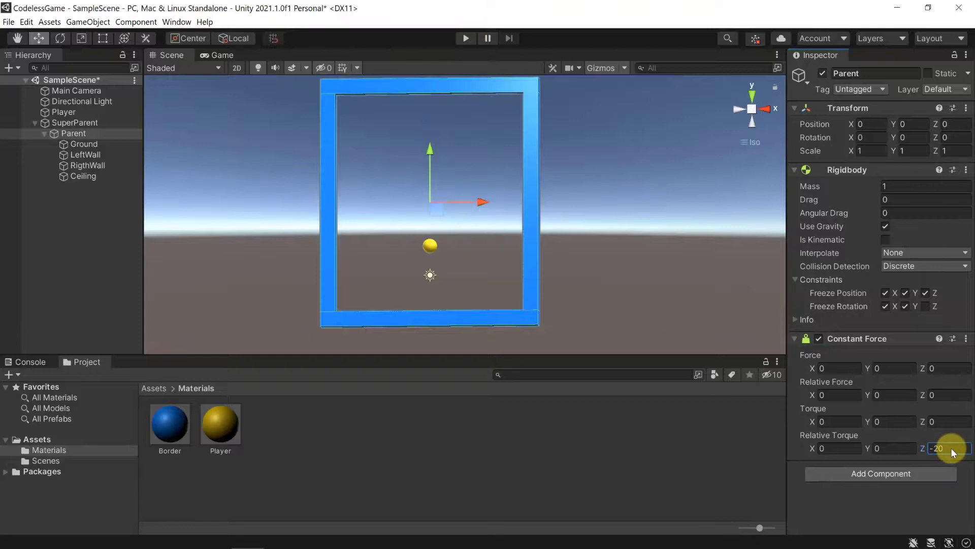
click(464, 40)
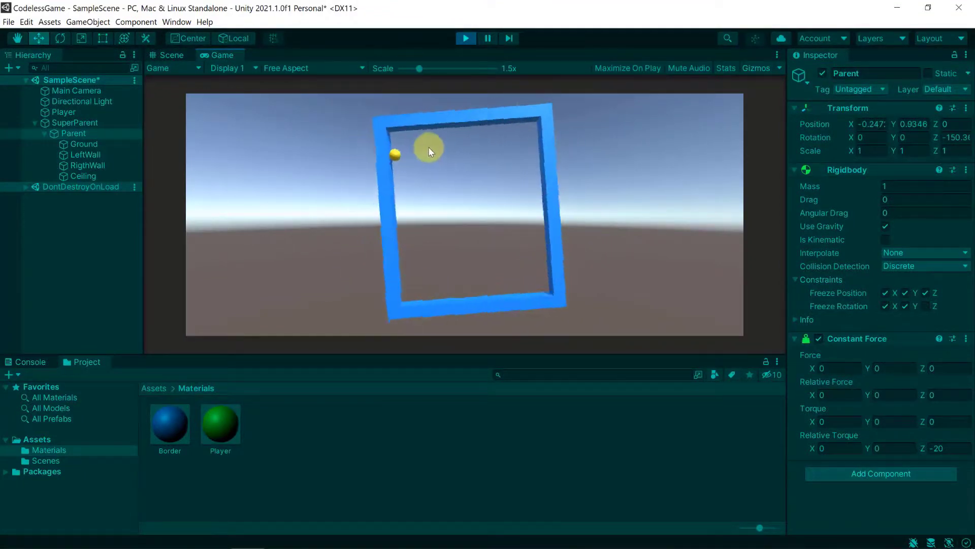
click(467, 38)
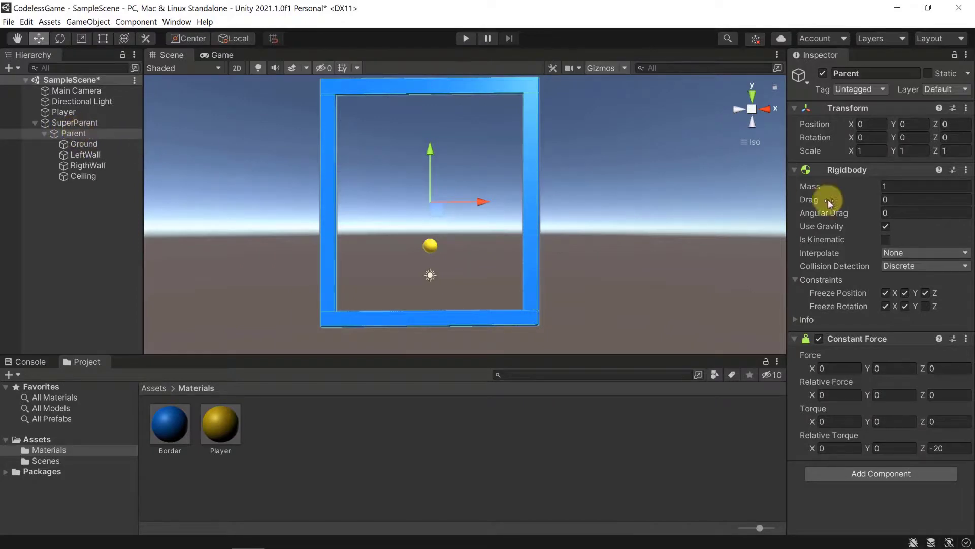
Make the Parent's Rigidbody kinematic with its Relative Torque Z set to 0, and play-test the frame's rotation.
click(886, 239)
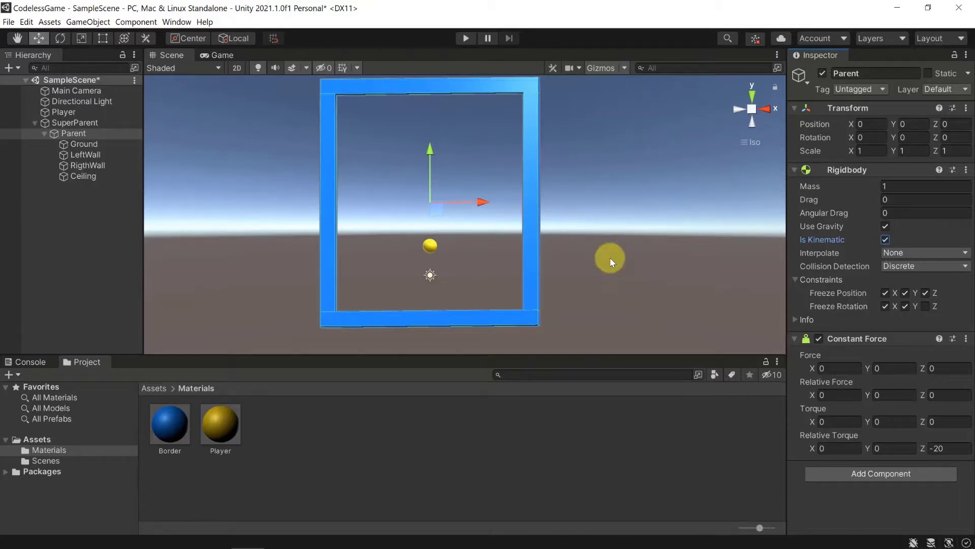
click(950, 448)
text(0)
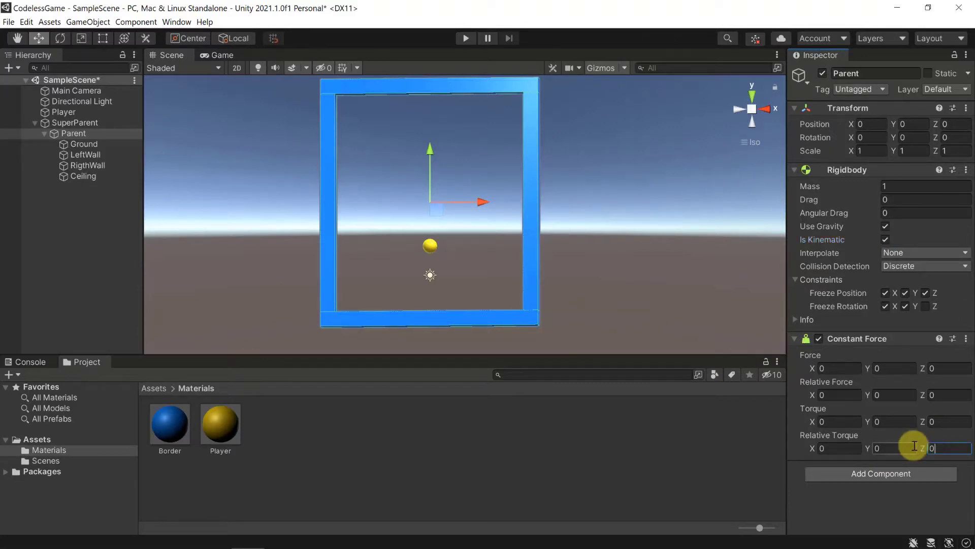
click(465, 38)
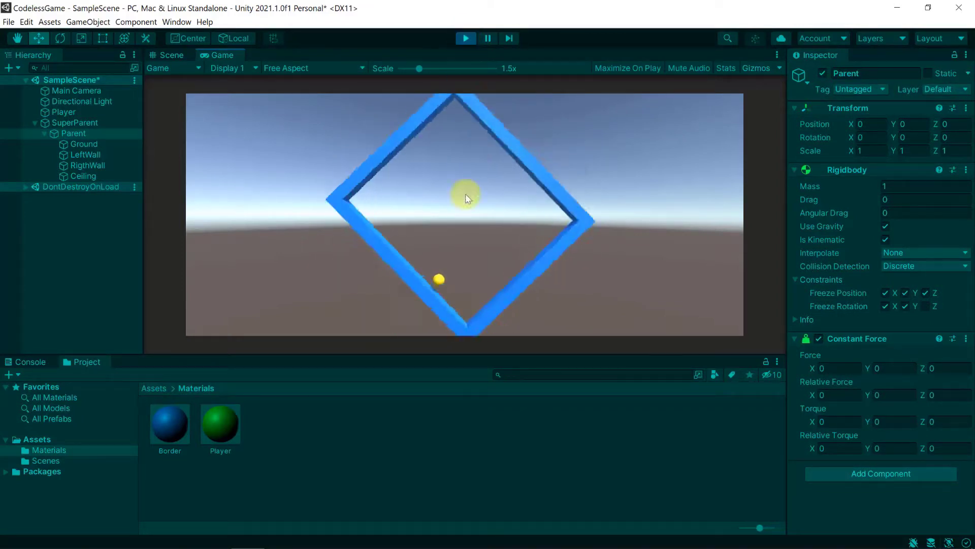
click(465, 38)
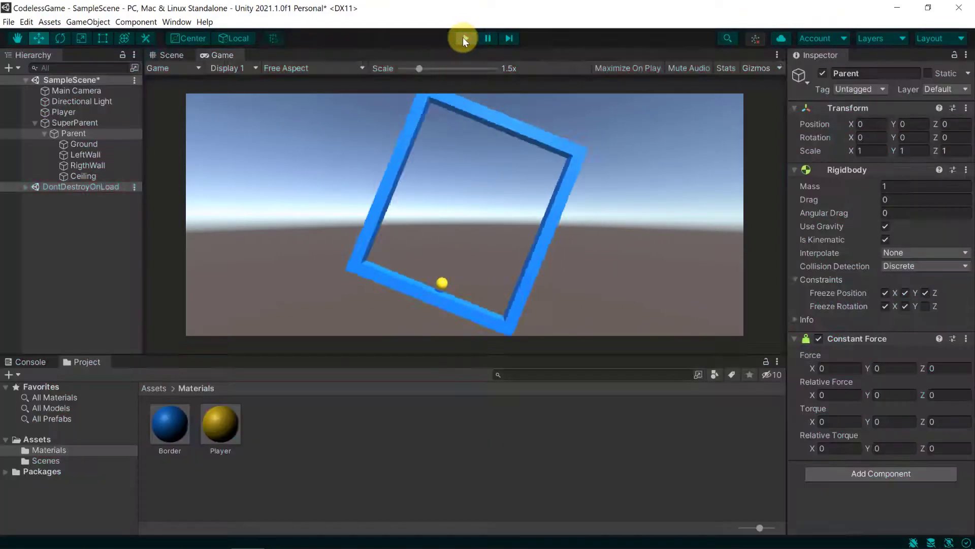